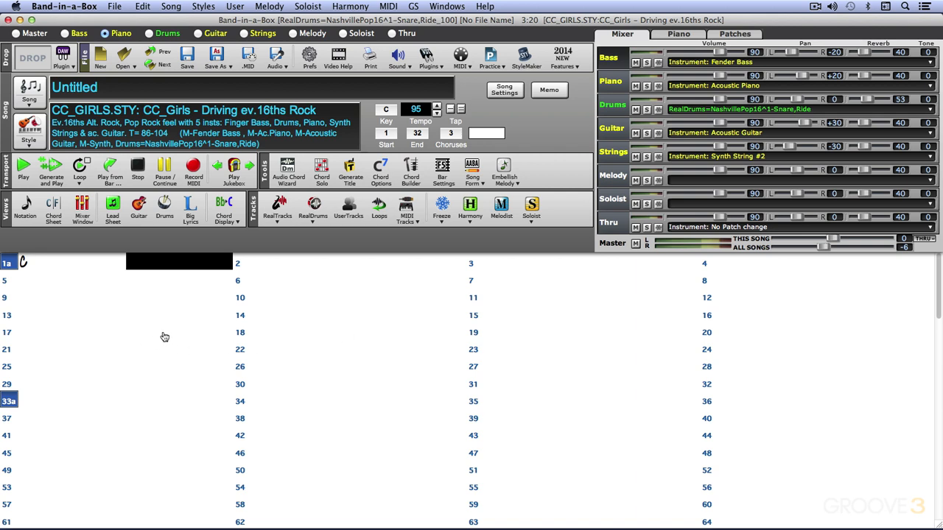
pyautogui.click(389, 6)
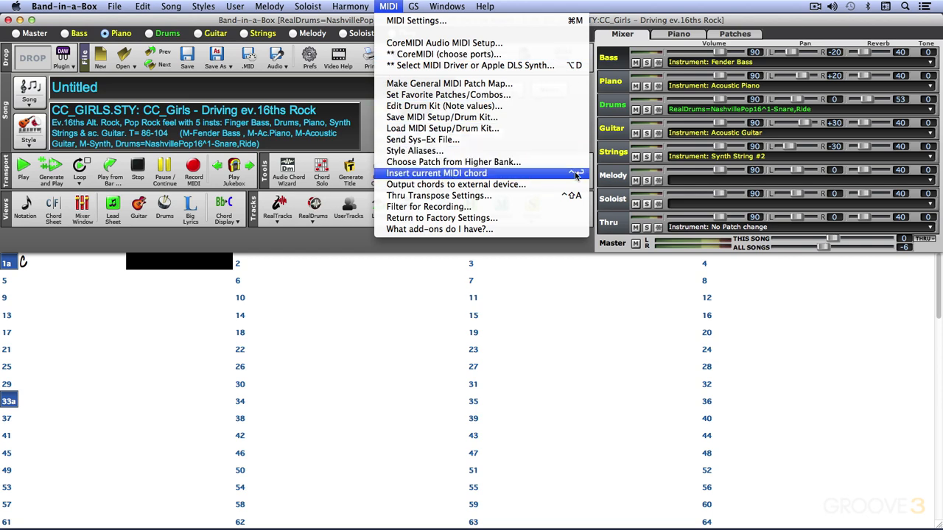
pyautogui.click(353, 308)
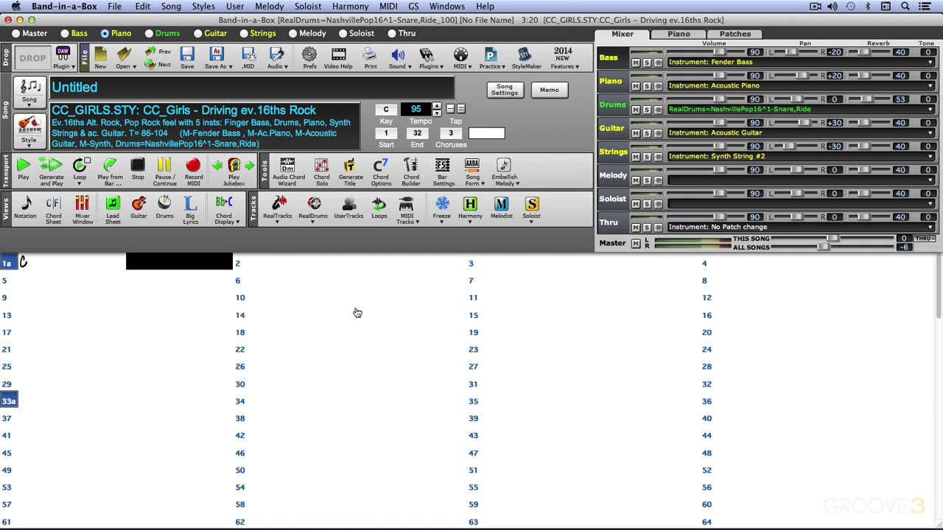
# Enter the chords F6 on beat 1 and Bb/A on beat 3 of bar 1, and C7 at the start of bar 2.
pyautogui.click(37, 265)
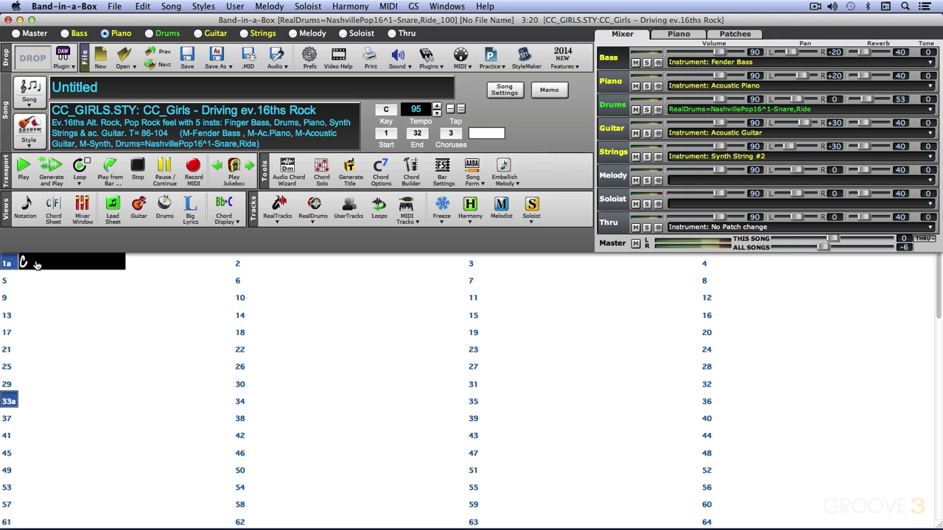
pyautogui.write('F6')
pyautogui.press('Return')
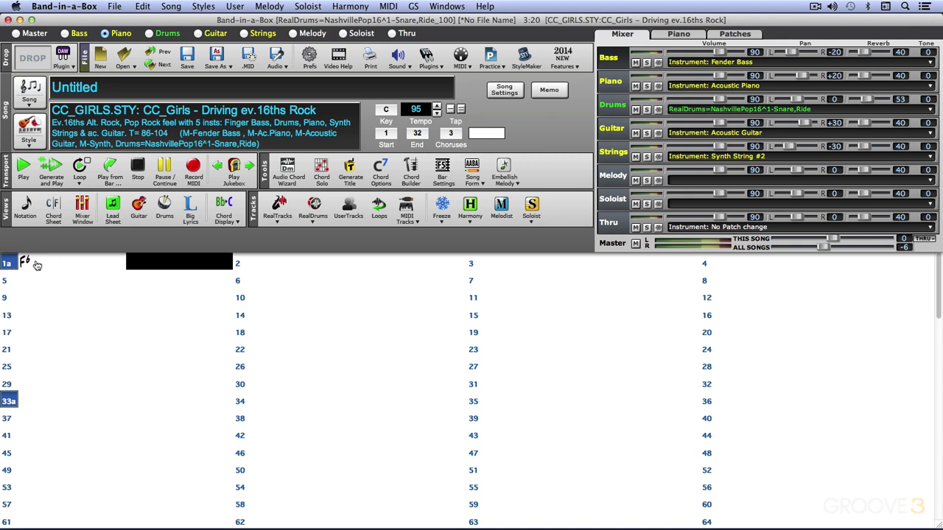
pyautogui.write('Bb/A')
pyautogui.press('Return')
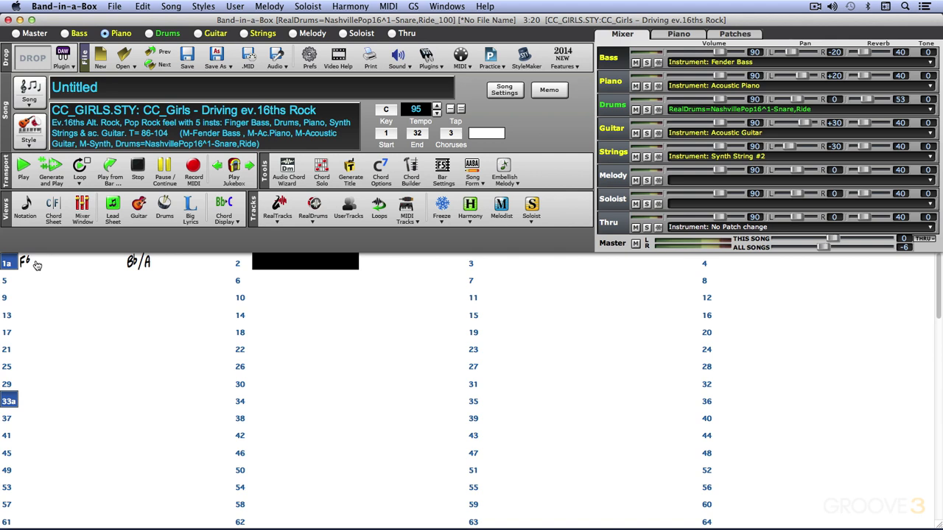
pyautogui.write('C7')
pyautogui.press('Return')
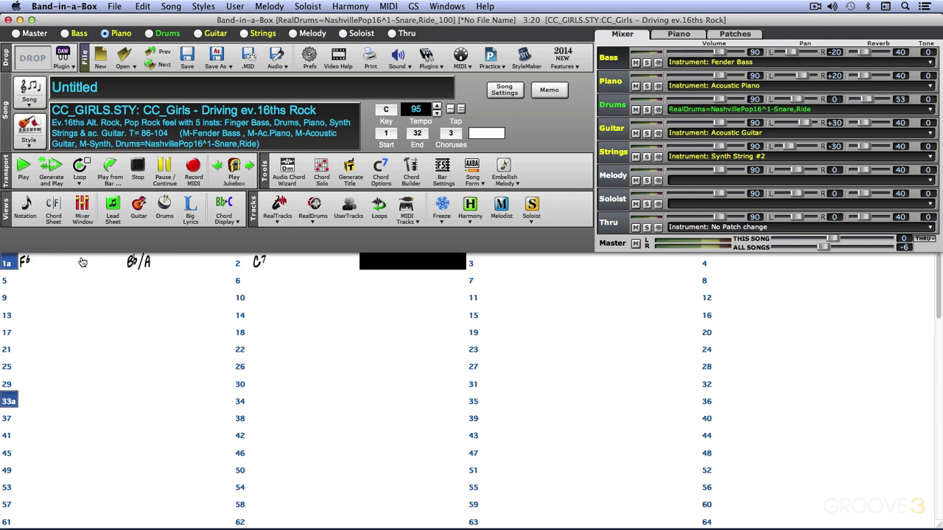
# Play the chord progression from bar 1 to audition it, and stop the playback.
pyautogui.click(46, 261)
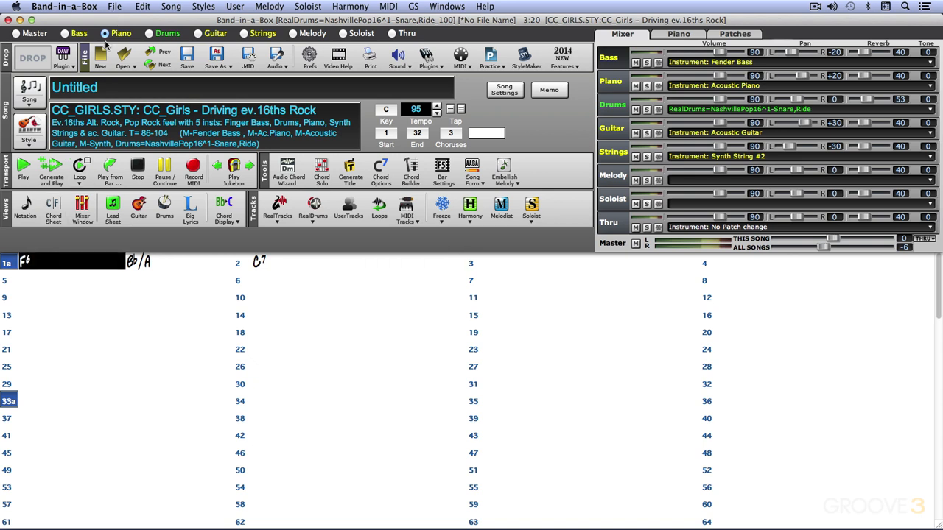
pyautogui.press('space')
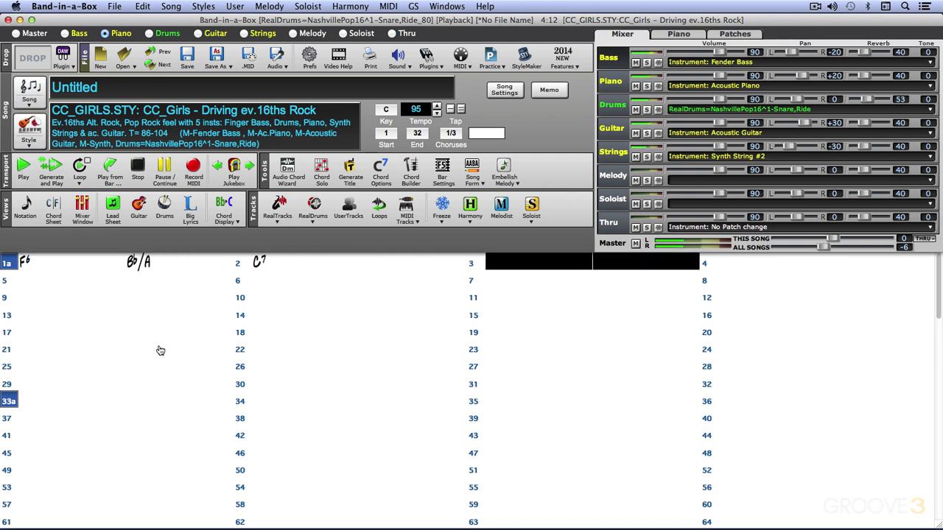
pyautogui.press('Escape')
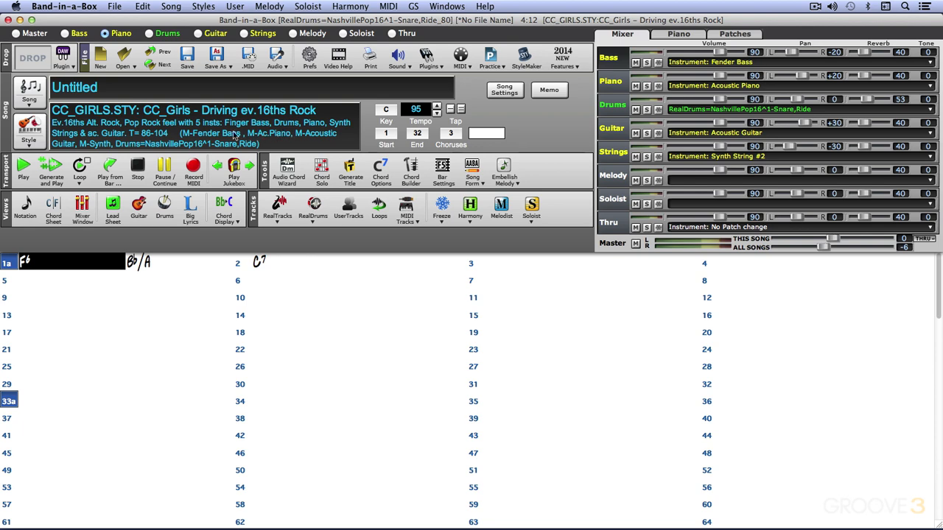
# Load the R & B / Soul style _SOLFUNK (60s Soul & JazzFunk mix), listen to the song with it and stop playback.
pyautogui.click(29, 145)
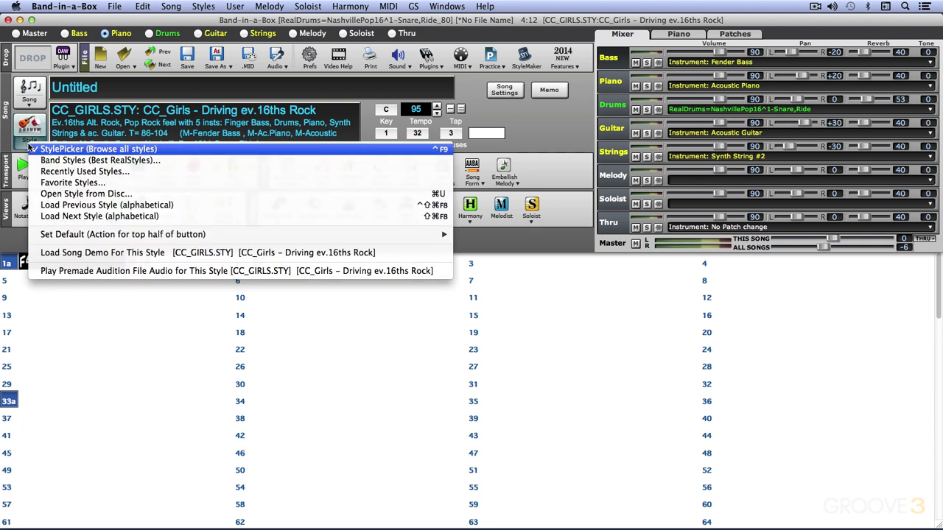
pyautogui.click(71, 149)
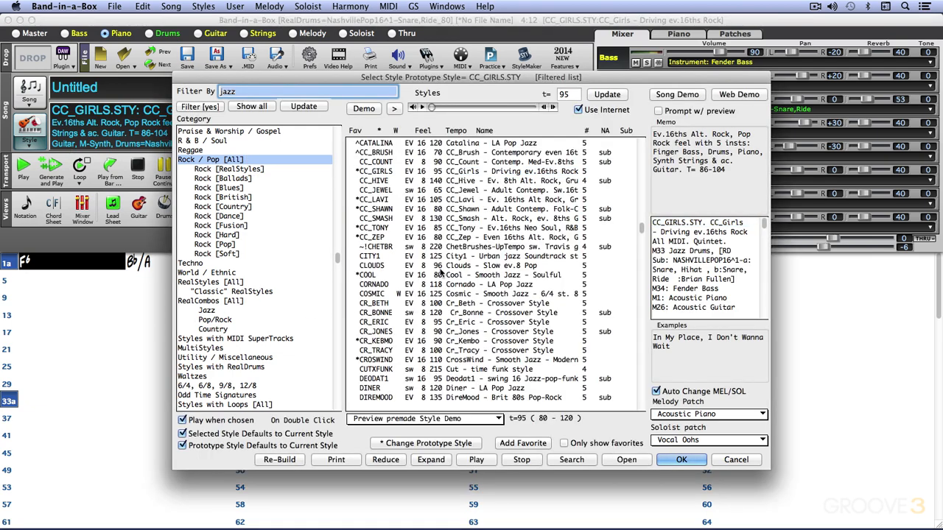
pyautogui.scroll(3, 256, 228)
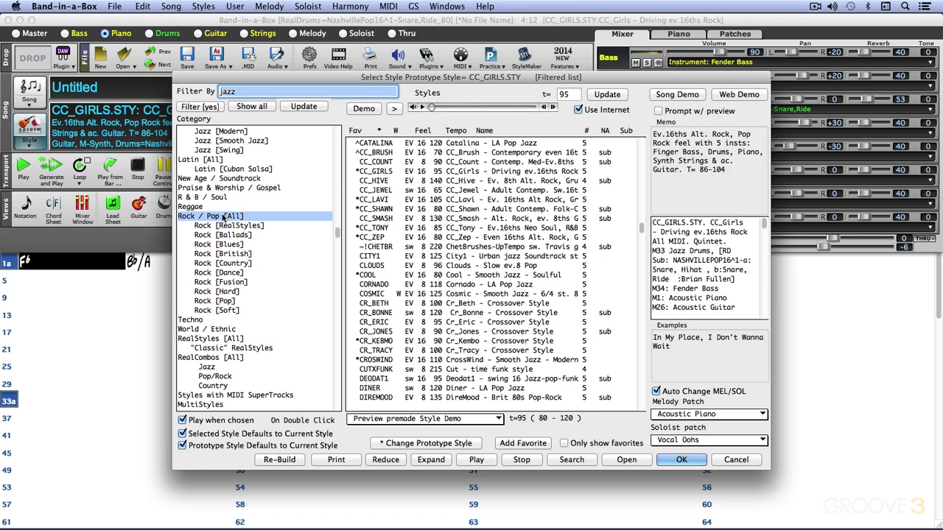
pyautogui.click(203, 197)
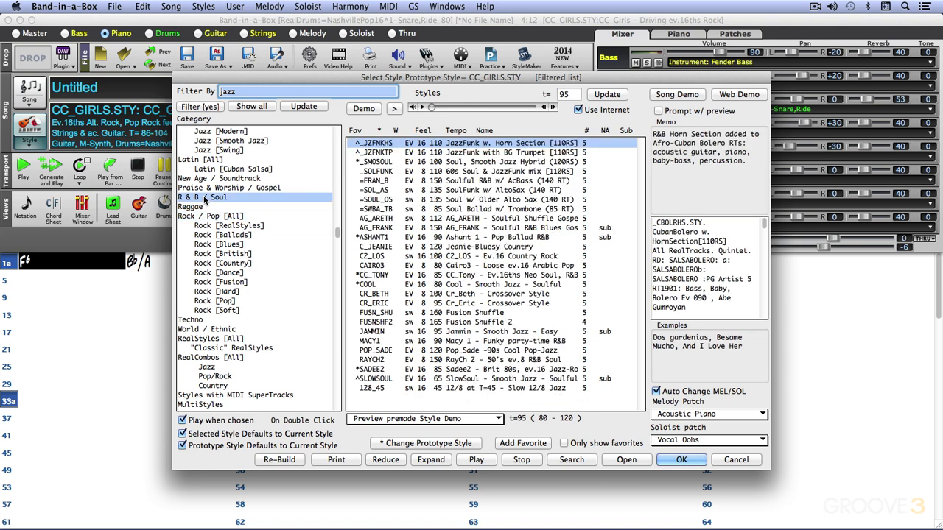
pyautogui.click(409, 171)
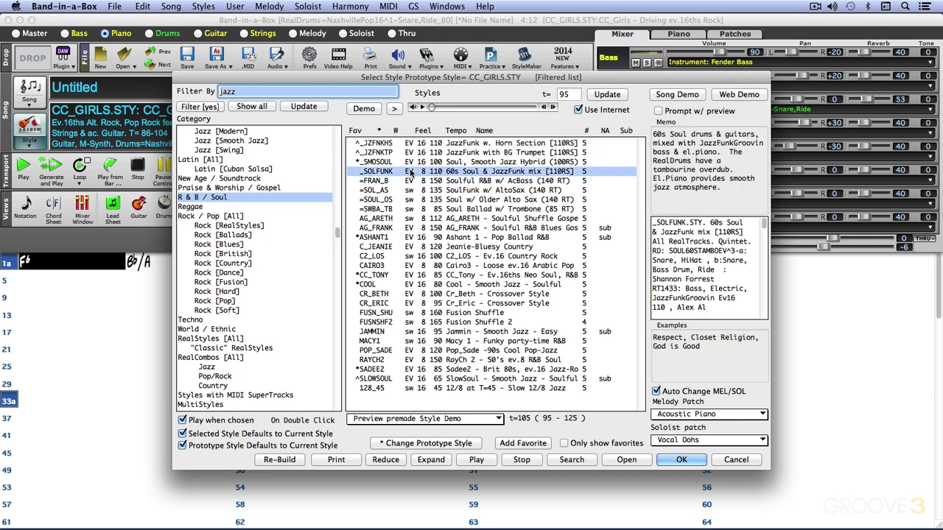
pyautogui.click(684, 459)
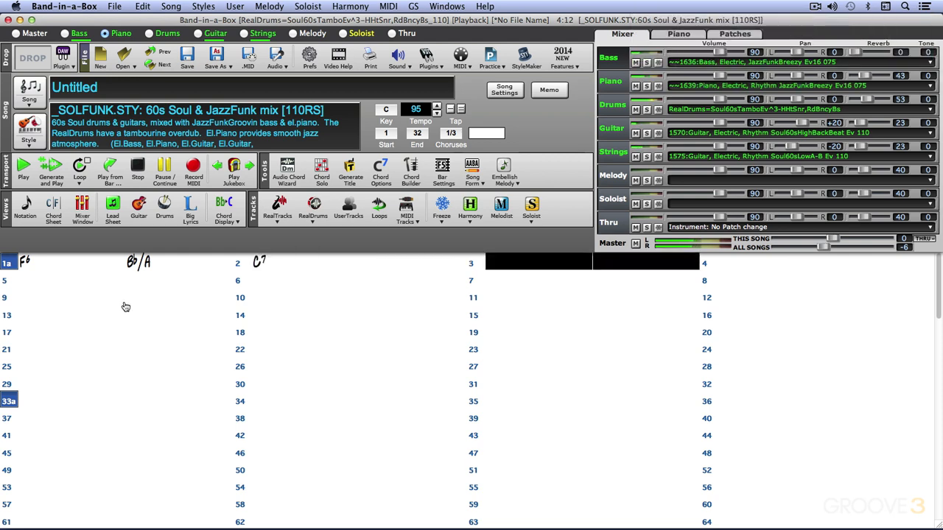
pyautogui.press('Escape')
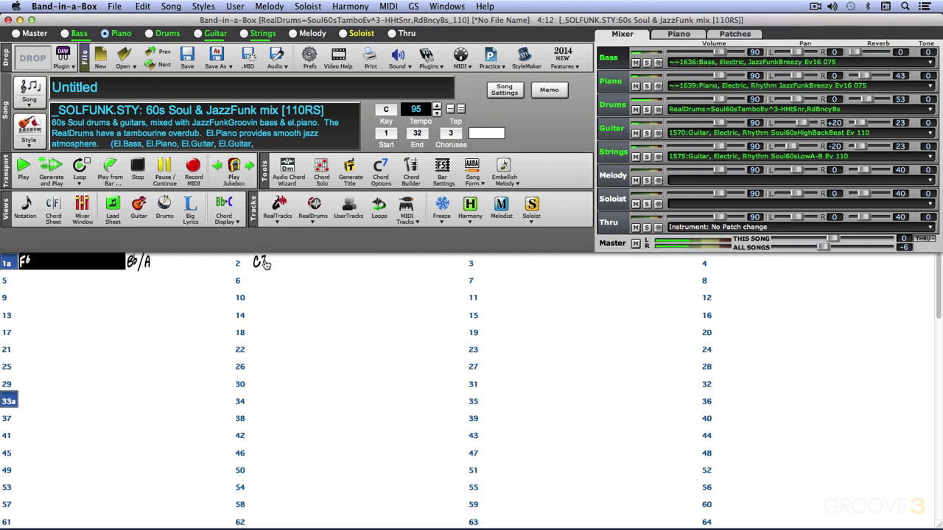
# Clear all the chords from bars 1 and 2 of the chord sheet.
pyautogui.click(263, 264)
pyautogui.click(153, 267)
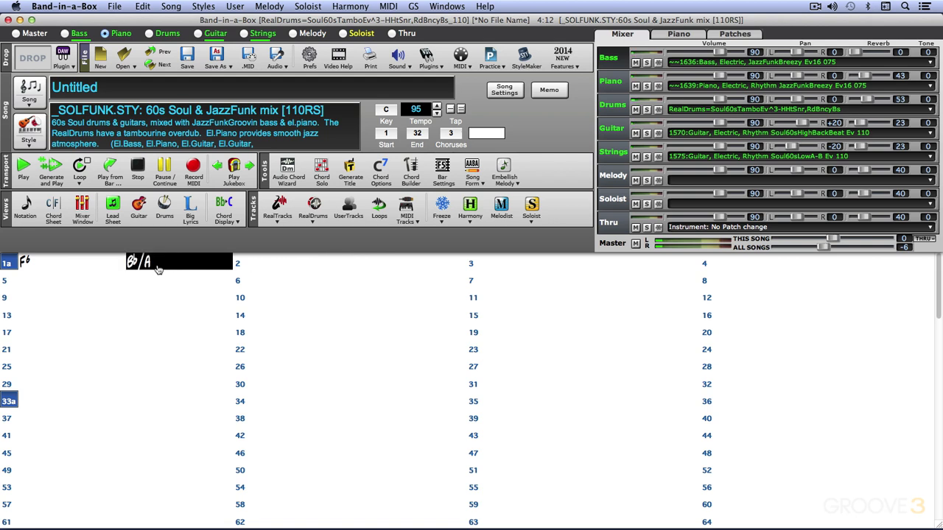
pyautogui.click(27, 262)
pyautogui.press('Delete')
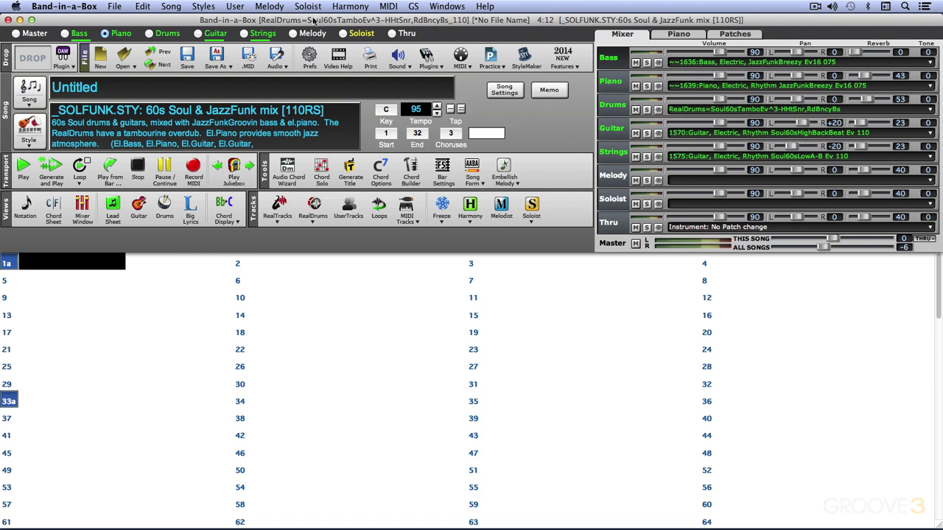
pyautogui.click(234, 6)
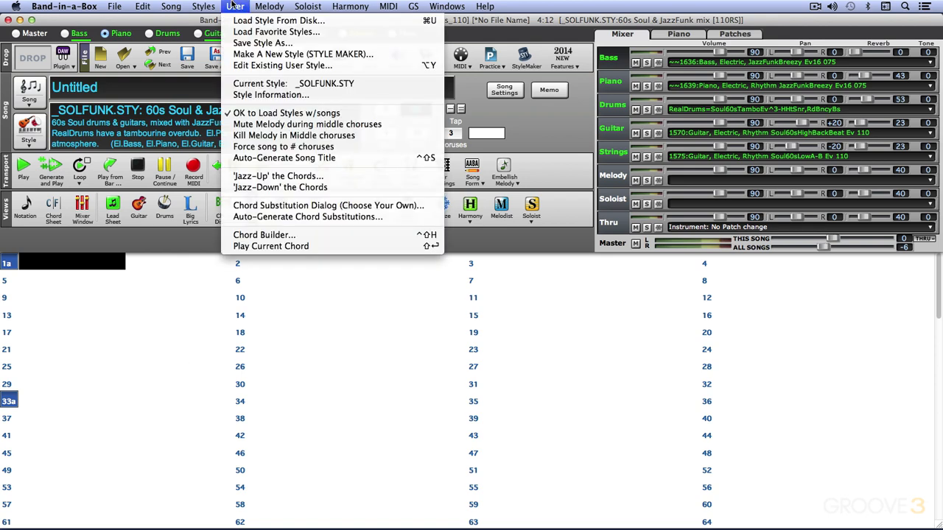
pyautogui.click(302, 234)
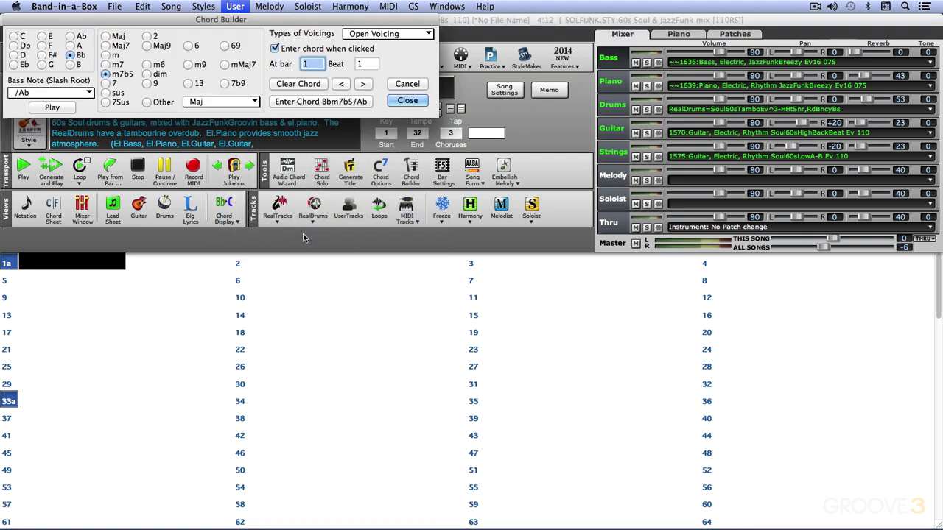
pyautogui.click(407, 101)
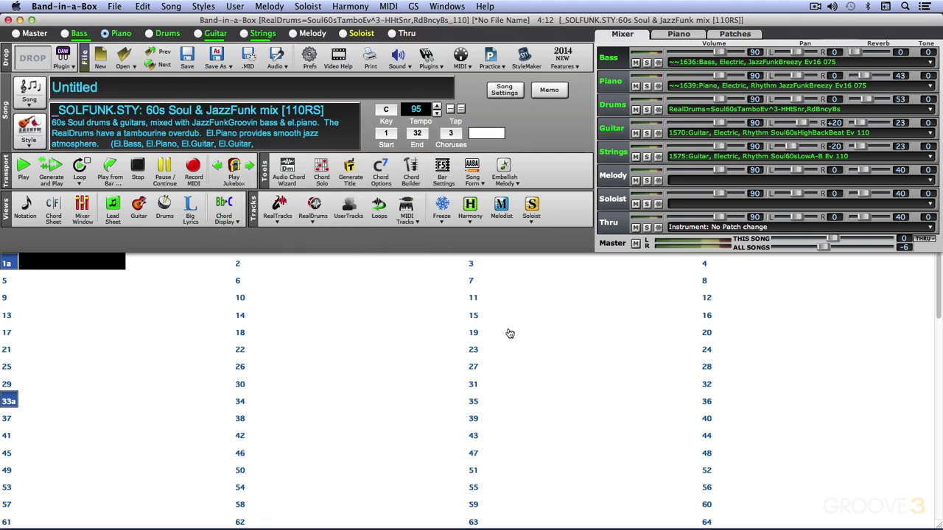
pyautogui.press('super+shift+h')
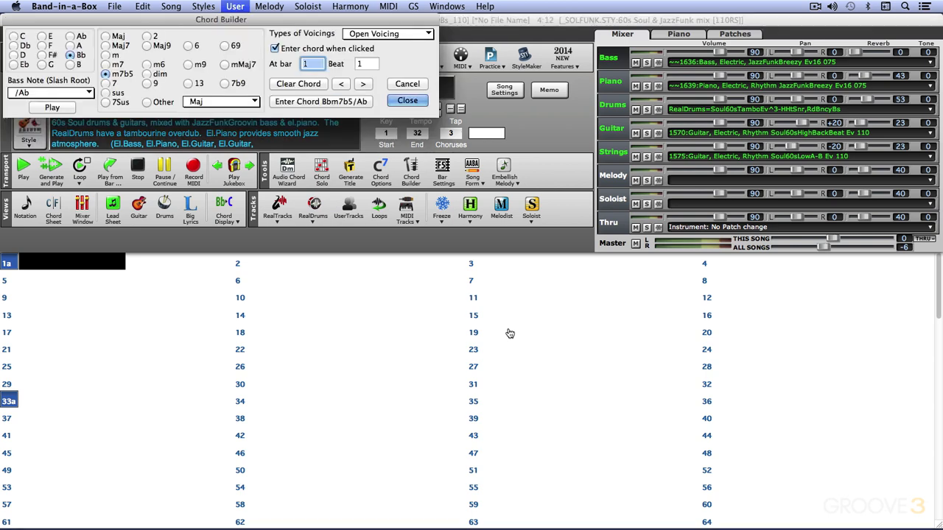
pyautogui.click(409, 87)
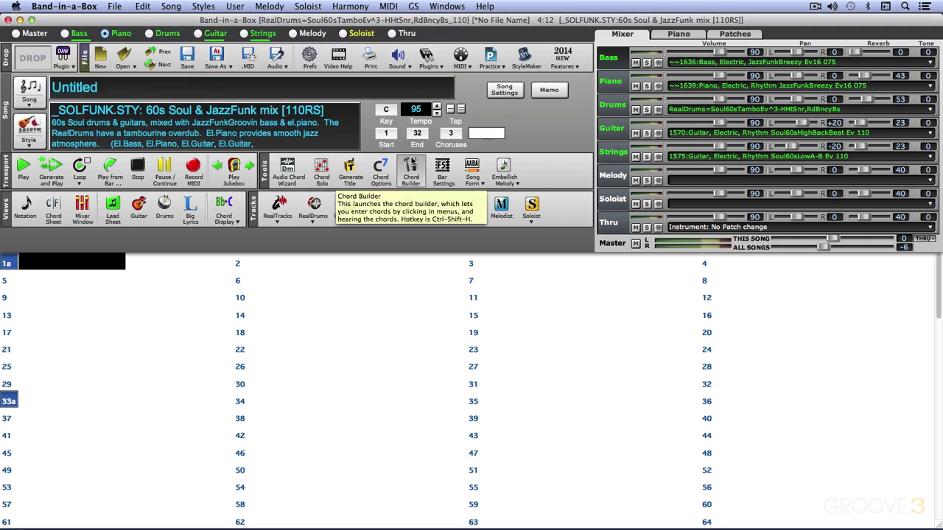
# Use the Chord Builder to enter a BbMaj7 chord with no slash bass note at bar 1, beat 1.
pyautogui.click(413, 170)
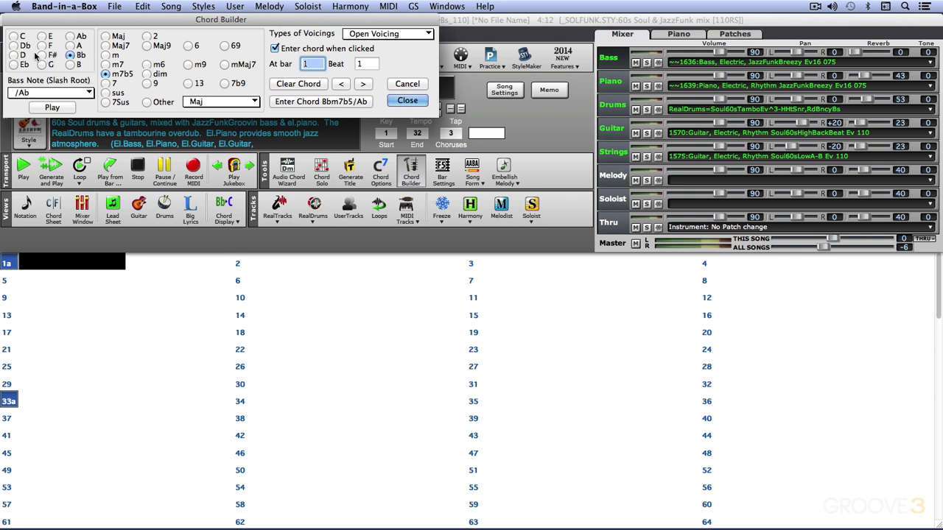
pyautogui.click(29, 91)
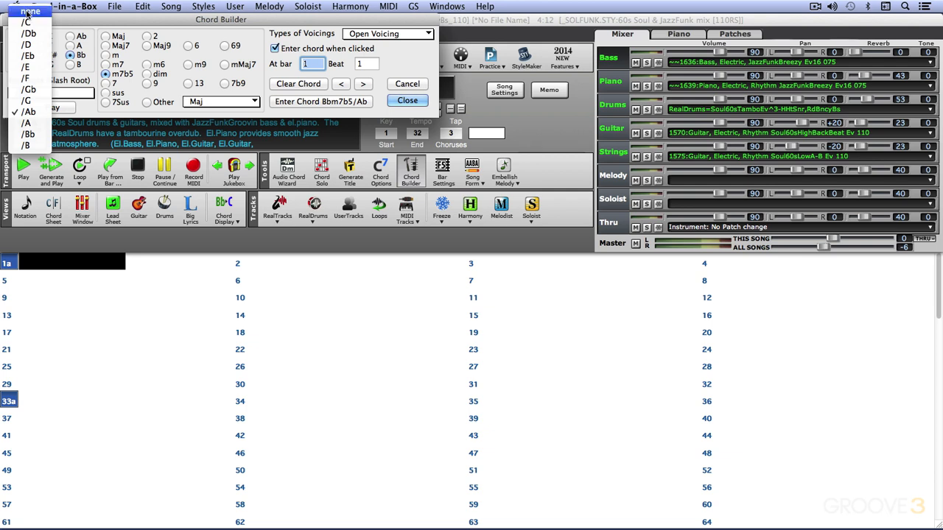
pyautogui.click(31, 11)
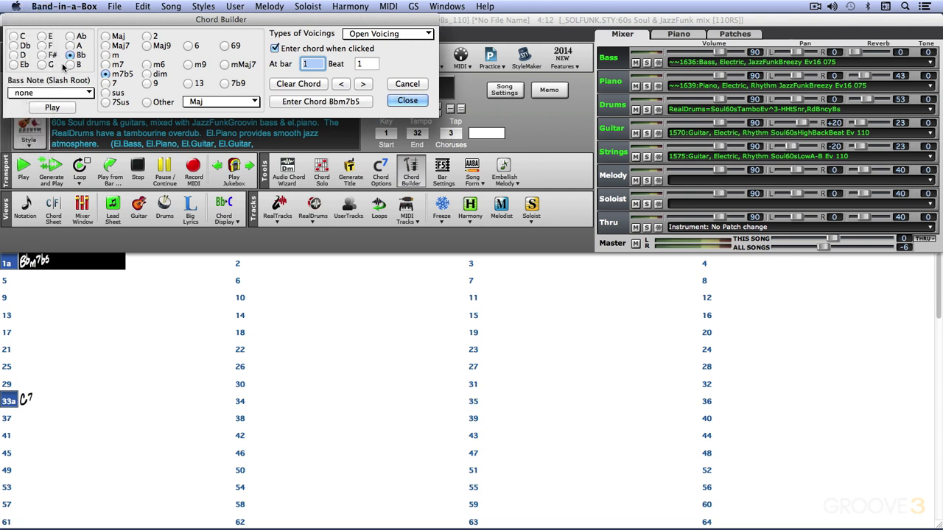
pyautogui.click(106, 45)
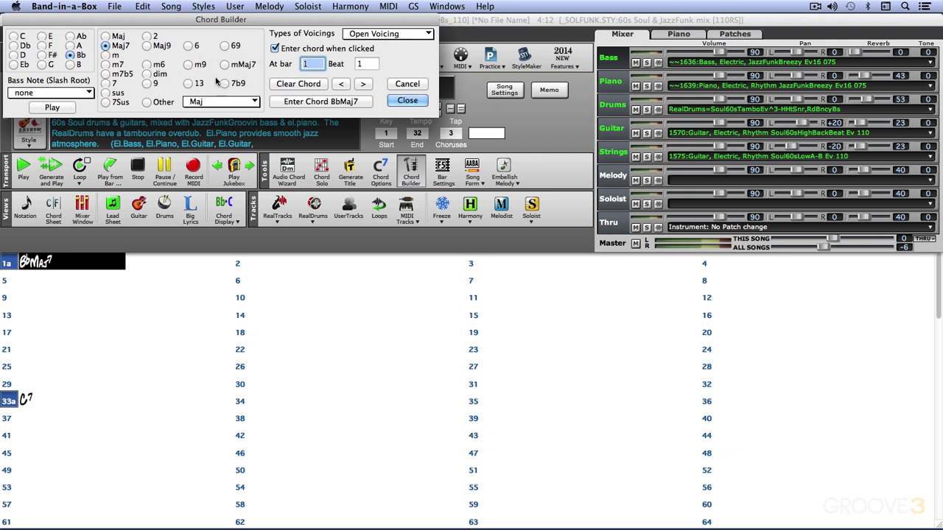
# Change the bar 1, beat 1 chord to a plain Bb major and set the voicing type to Closed Voicing.
pyautogui.click(213, 102)
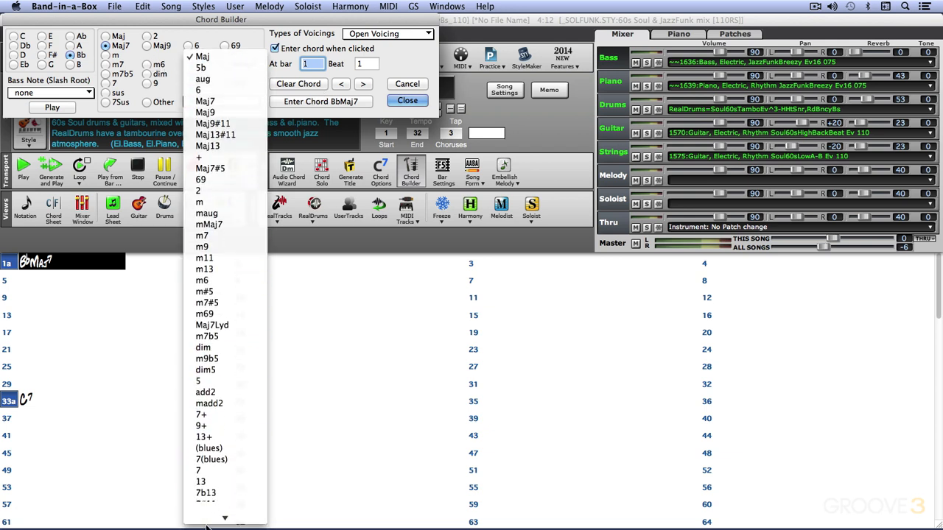
pyautogui.click(313, 332)
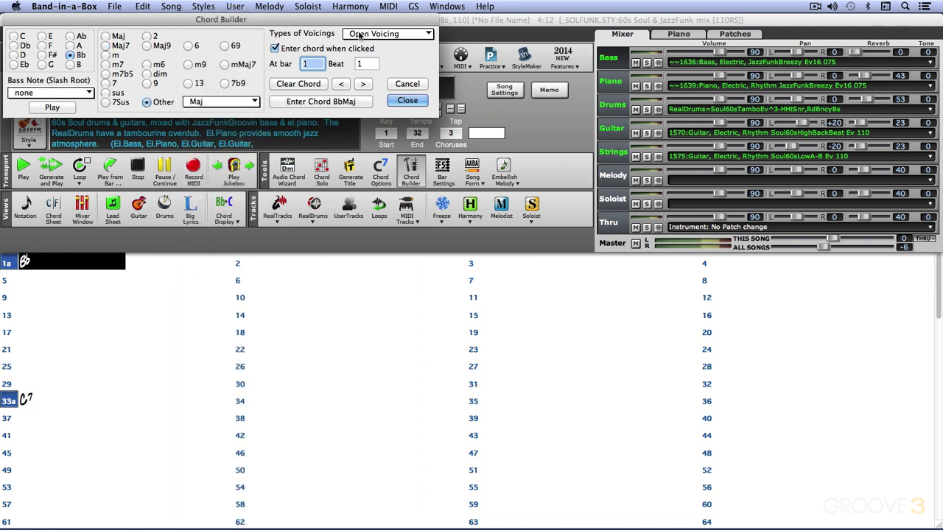
pyautogui.click(381, 36)
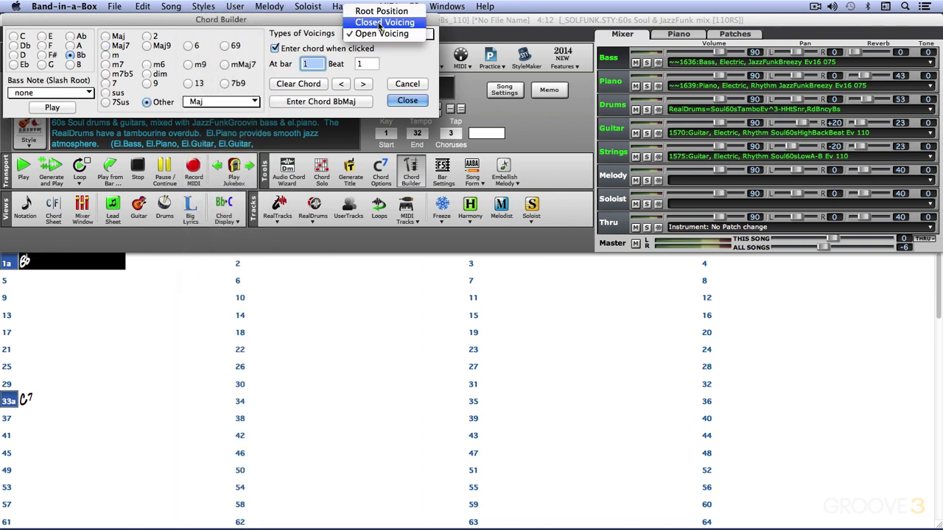
pyautogui.click(379, 23)
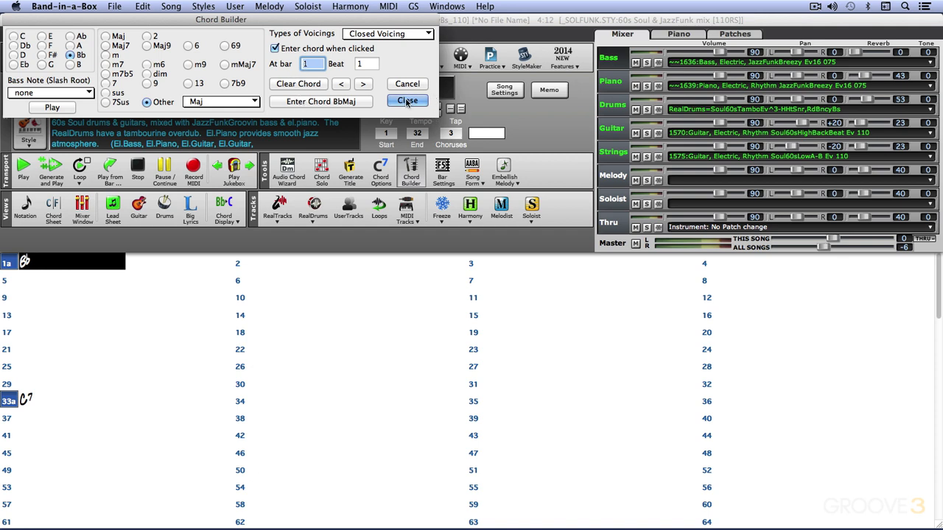
pyautogui.click(333, 102)
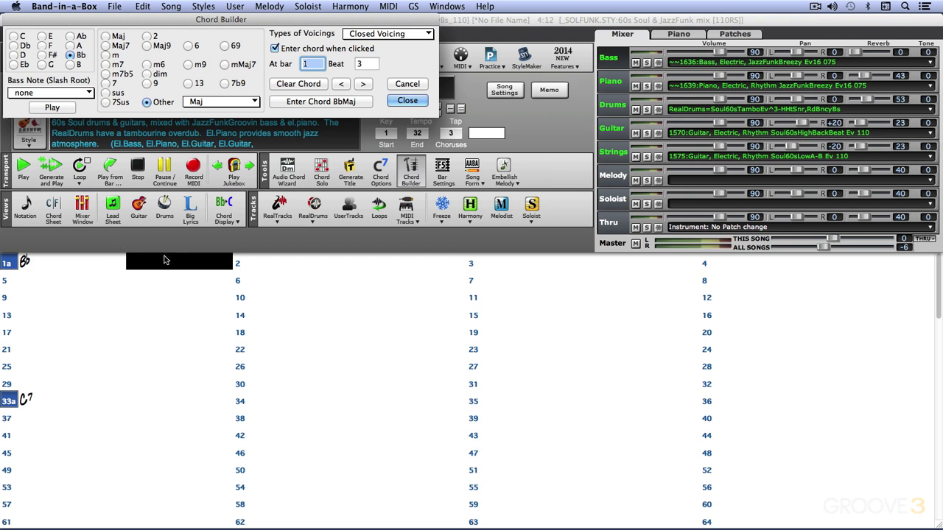
# Enter an Ab major chord with a G bass note (Ab/G) at bar 1, beat 3.
pyautogui.click(55, 93)
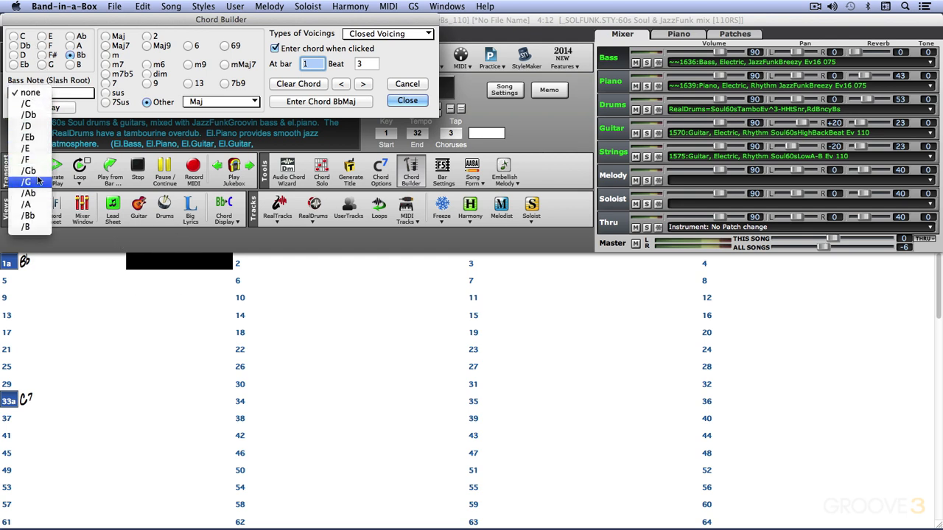
pyautogui.click(37, 144)
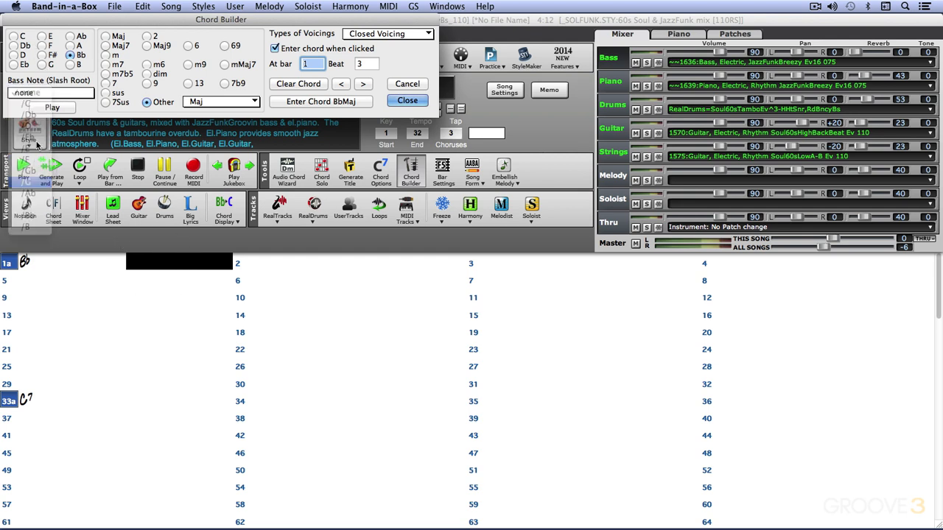
pyautogui.click(70, 36)
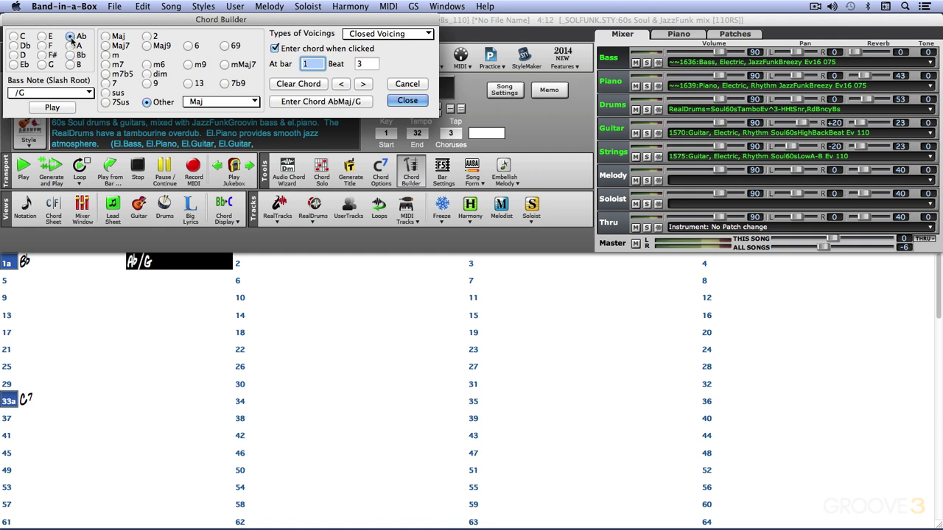
# Confirm the Ab/G chord as major at bar 1, beat 3, and enter a G9 chord with Open Voicing at bar 2, beat 1.
pyautogui.click(111, 38)
pyautogui.click(312, 100)
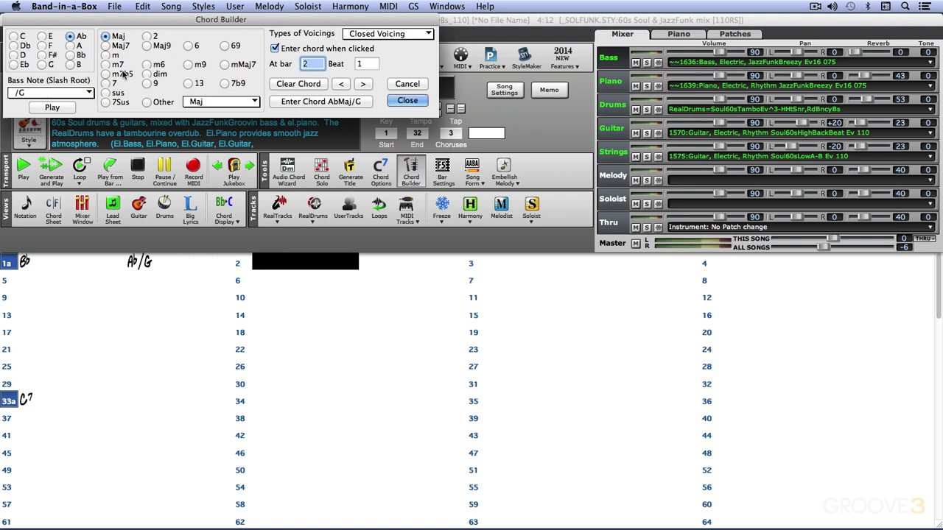
pyautogui.click(43, 66)
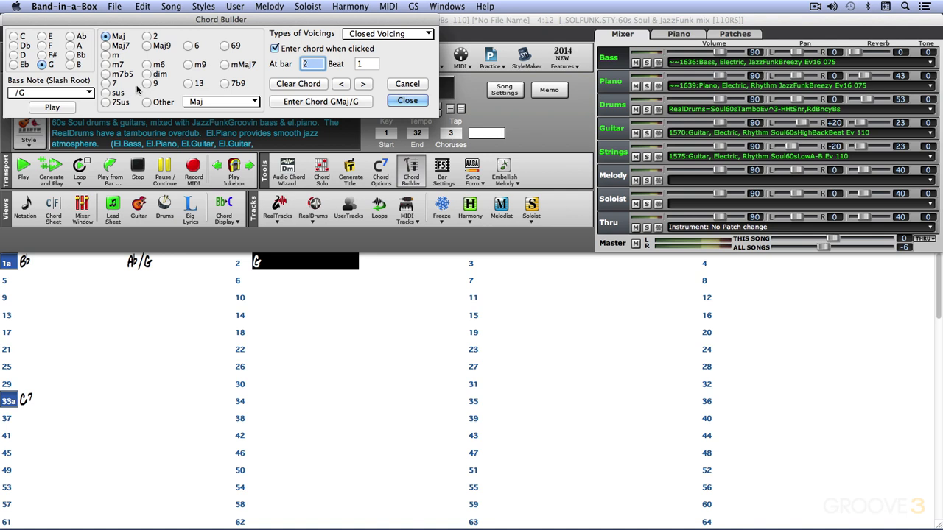
pyautogui.click(147, 83)
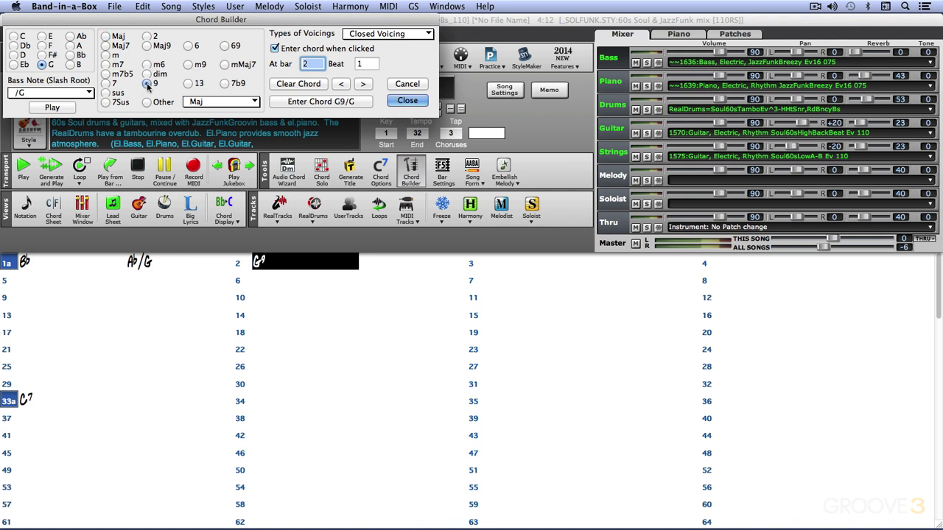
pyautogui.click(378, 38)
pyautogui.click(373, 48)
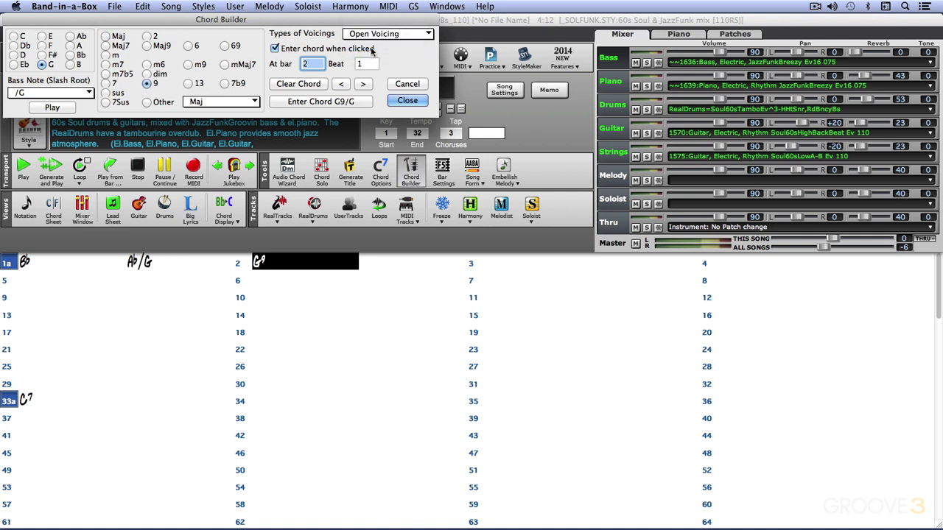
pyautogui.click(329, 100)
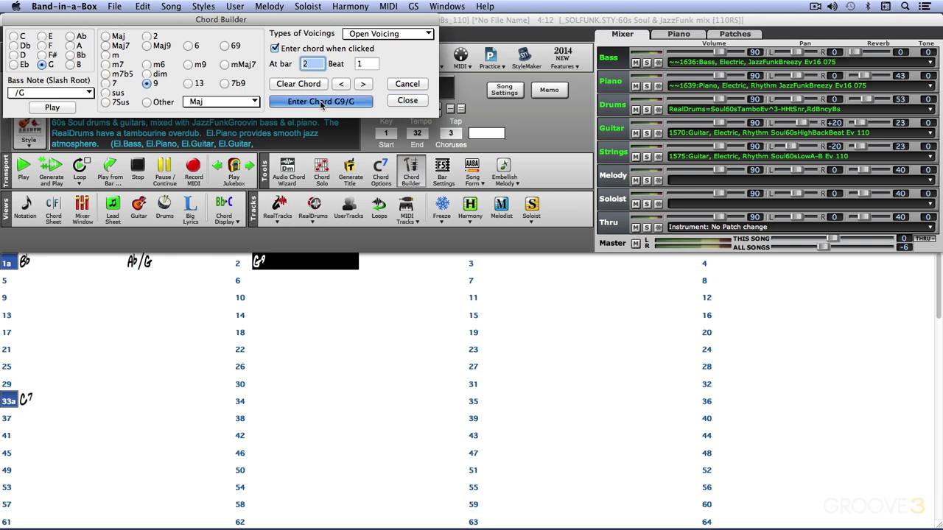
pyautogui.click(408, 101)
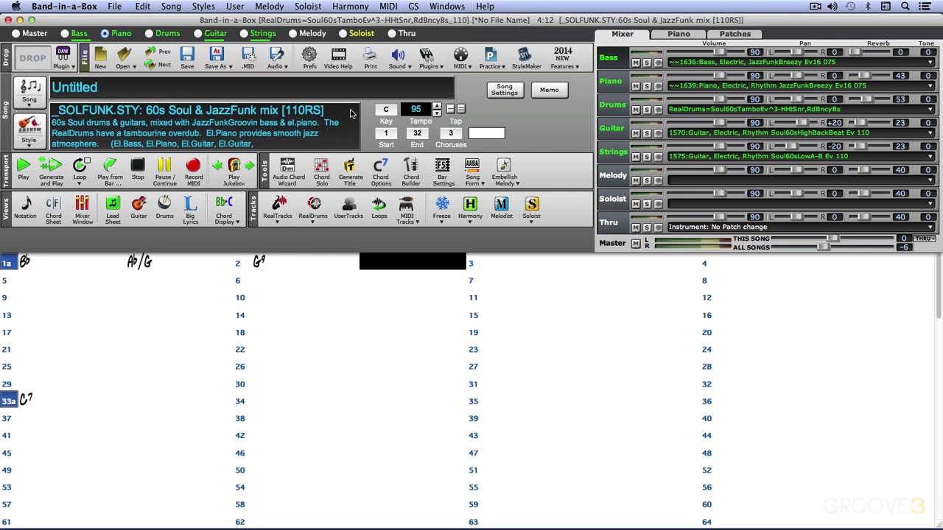
# Play the entered chord progression from bar 1 and stop the playback.
pyautogui.click(48, 264)
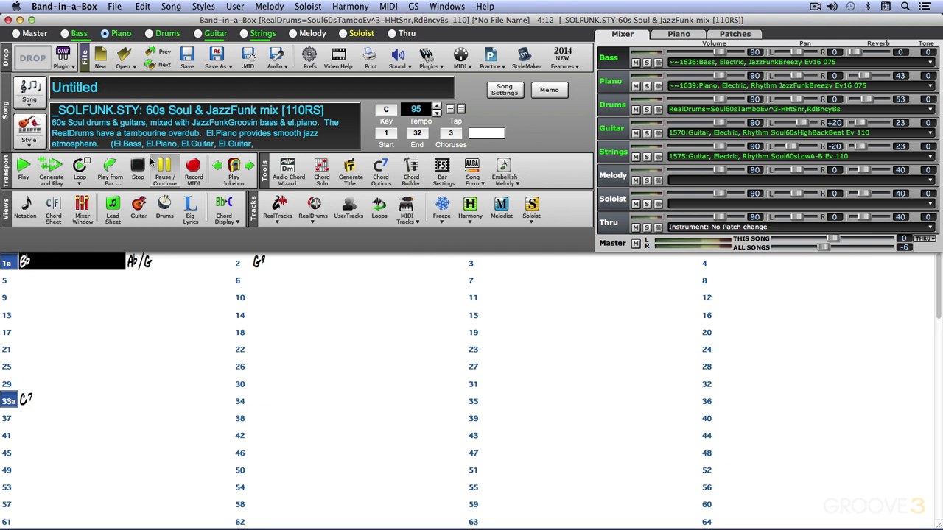
pyautogui.press('space')
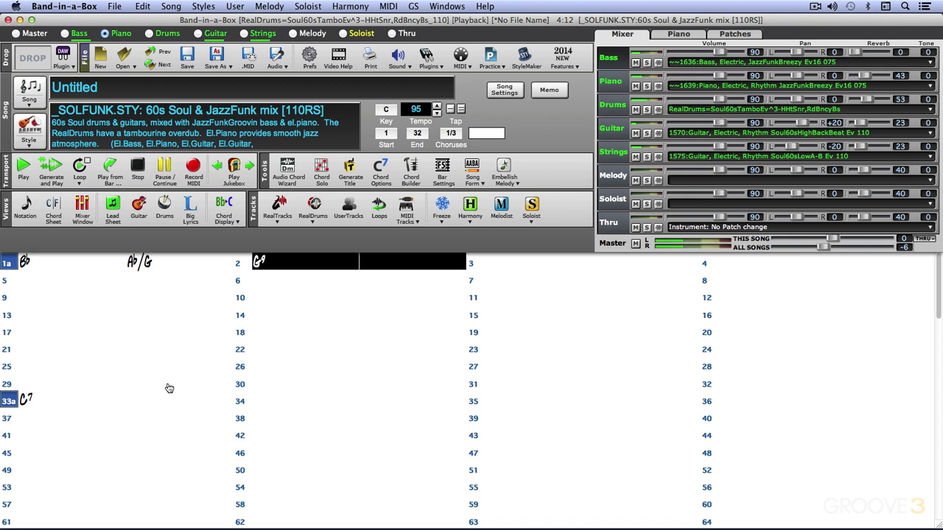
pyautogui.click(22, 180)
# Delete every chord in bars 1, 2 and 33, leaving the chord sheet empty with bar 1 selected.
pyautogui.click(271, 263)
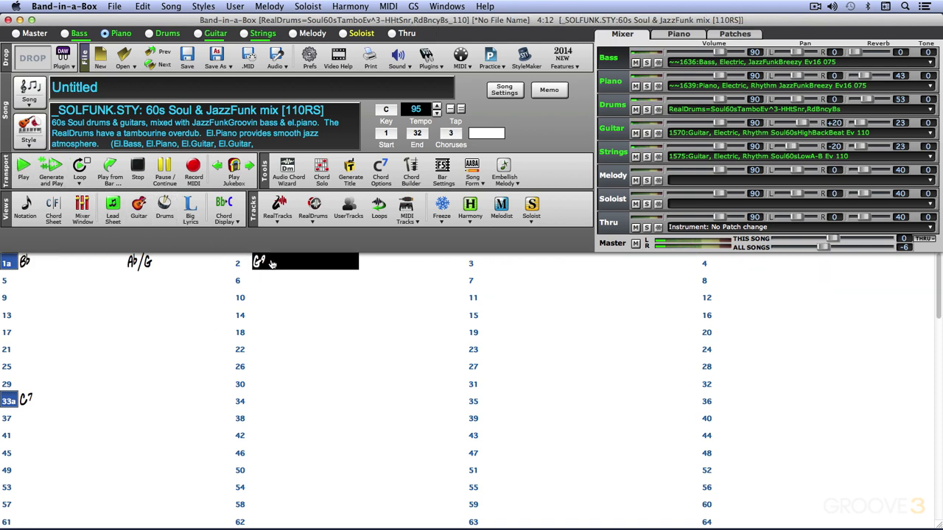
pyautogui.press('Delete')
pyautogui.click(179, 265)
pyautogui.press('Delete')
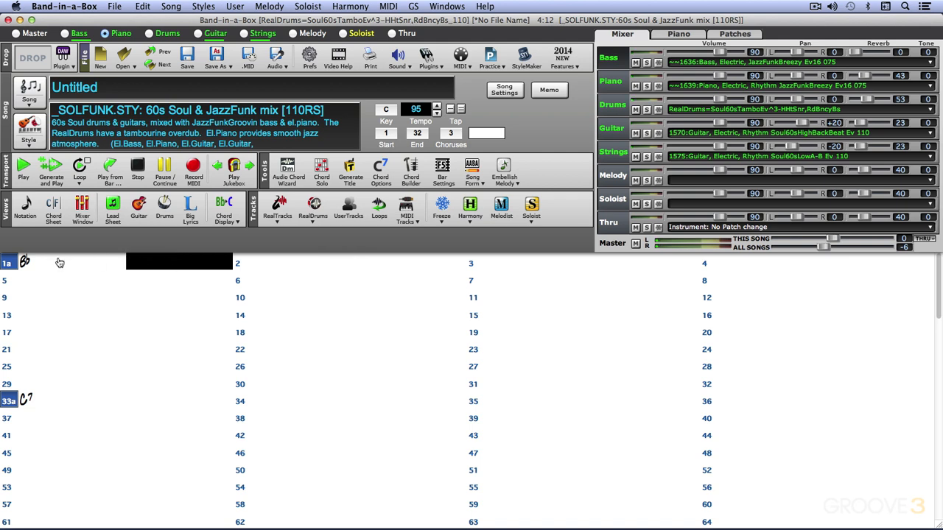
pyautogui.click(60, 263)
pyautogui.press('Delete')
pyautogui.click(51, 404)
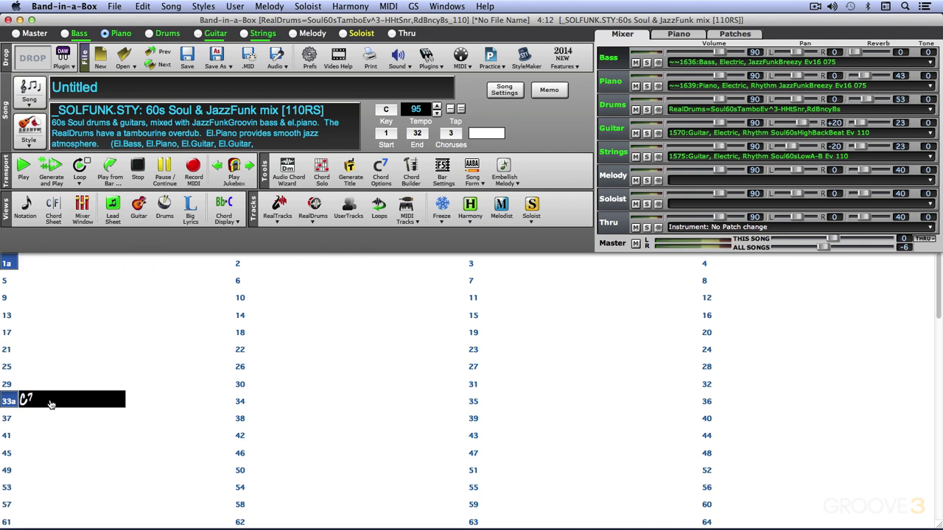
pyautogui.press('Delete')
pyautogui.click(70, 261)
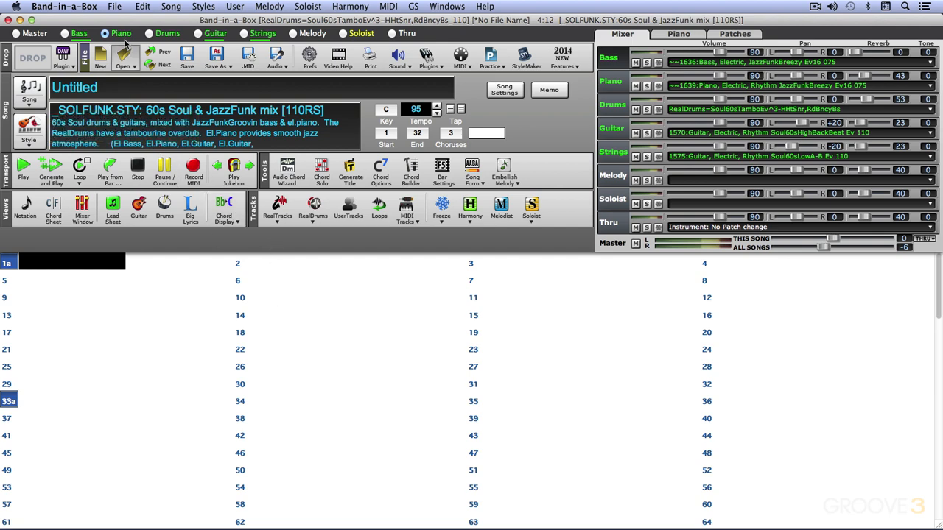
# Start importing chords from a MIDI file and load Aretha_Franklin_-_Respect.mid from the Desktop into the Chord Wizard.
pyautogui.click(114, 6)
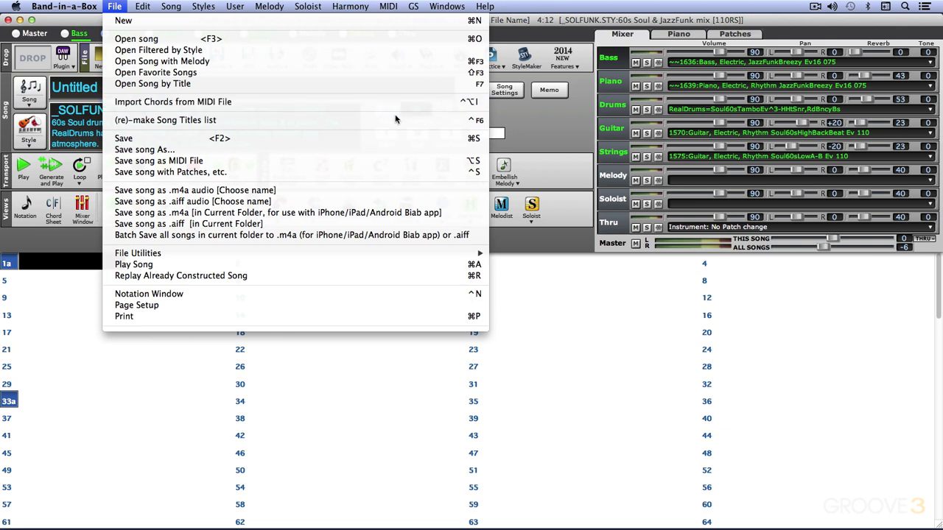
pyautogui.click(467, 107)
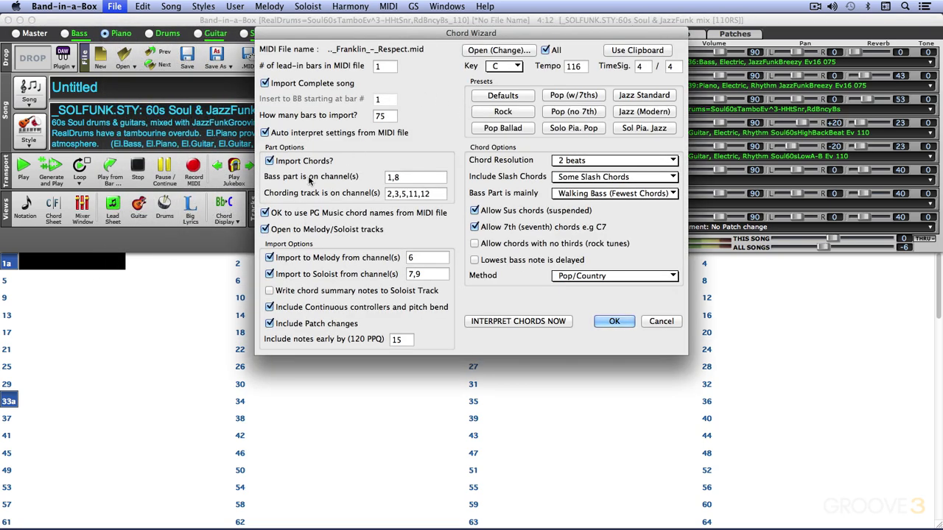
pyautogui.click(518, 50)
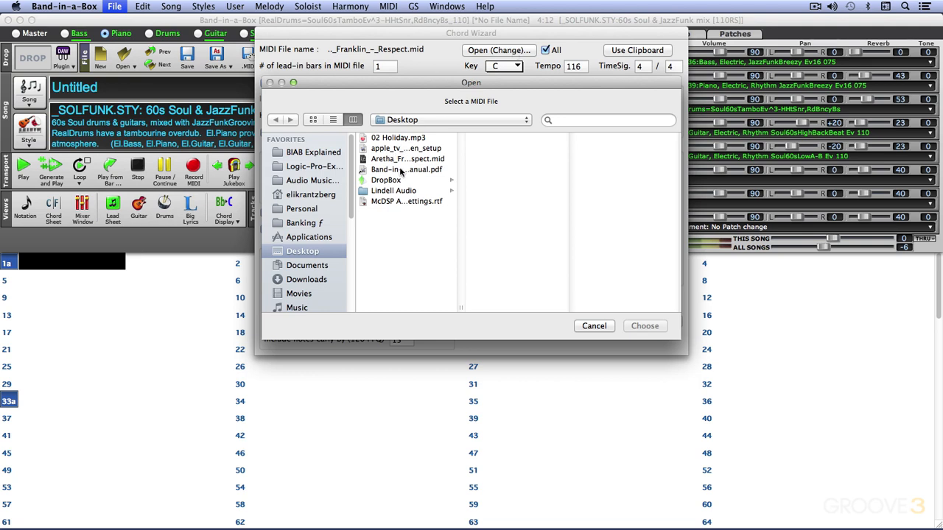
pyautogui.moveTo(461, 305); pyautogui.dragTo(580, 303)
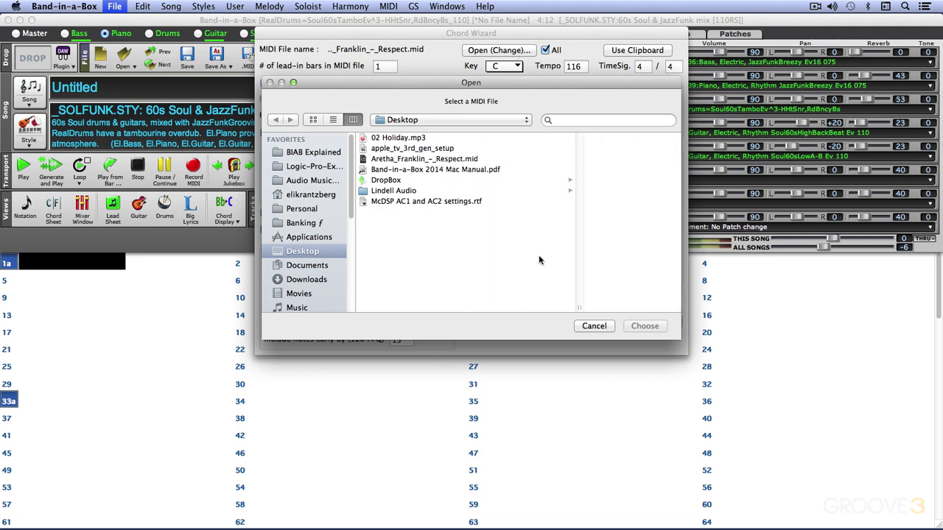
pyautogui.doubleClick(422, 159)
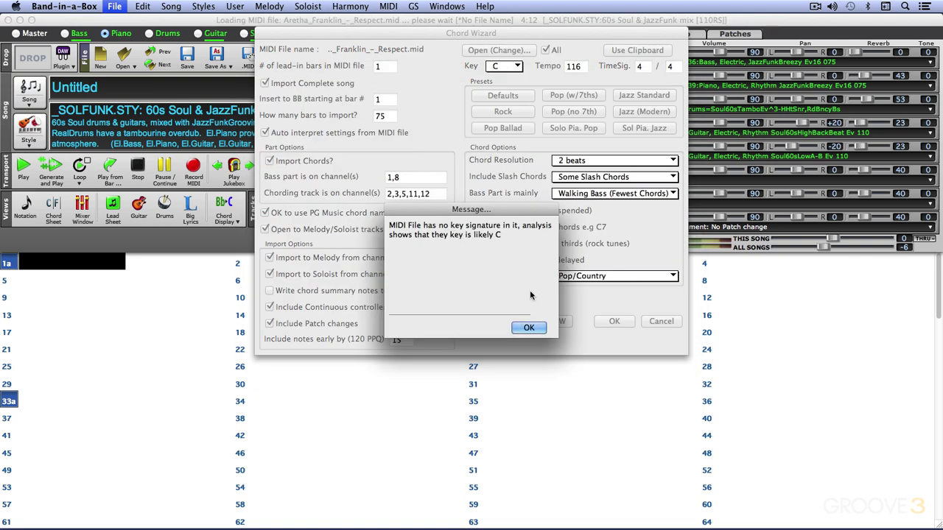
pyautogui.click(529, 327)
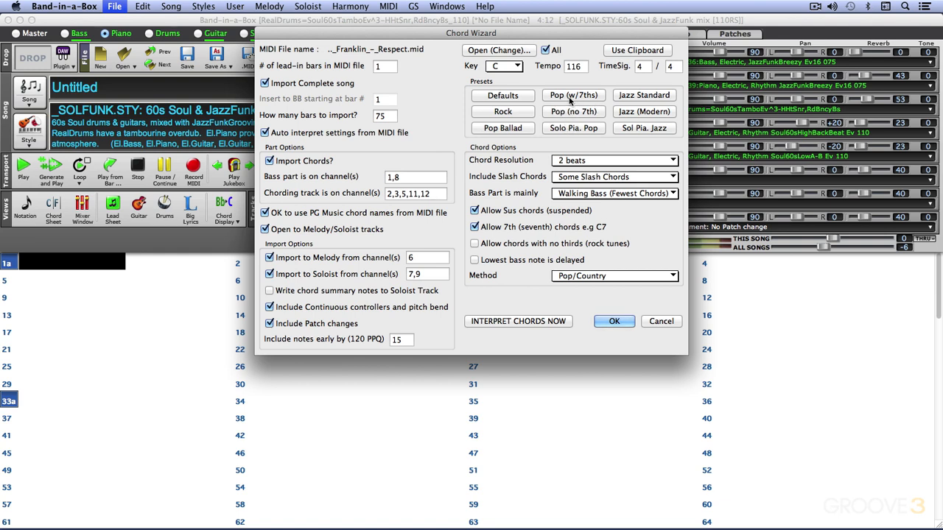
# Interpret the MIDI file's chords with the Pop/Country method and accept the import into the chord sheet.
pyautogui.click(602, 279)
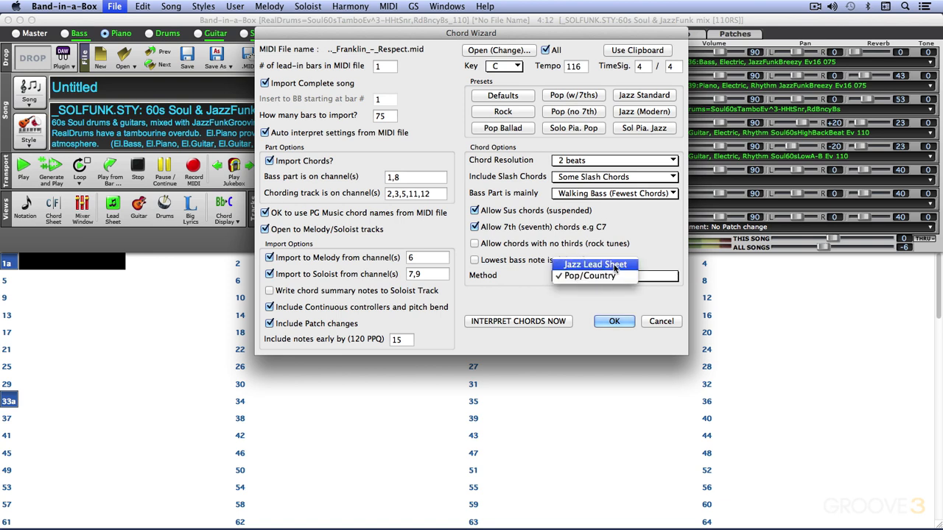
pyautogui.click(594, 278)
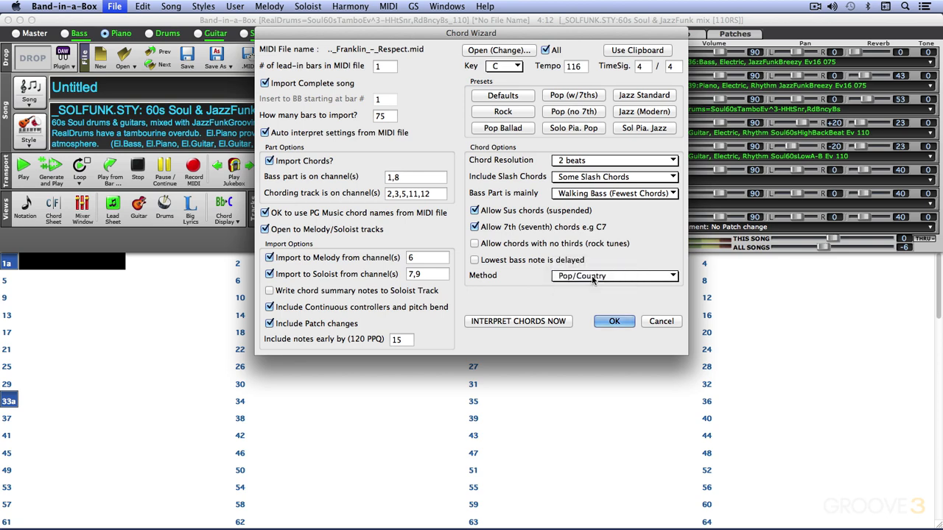
pyautogui.click(490, 321)
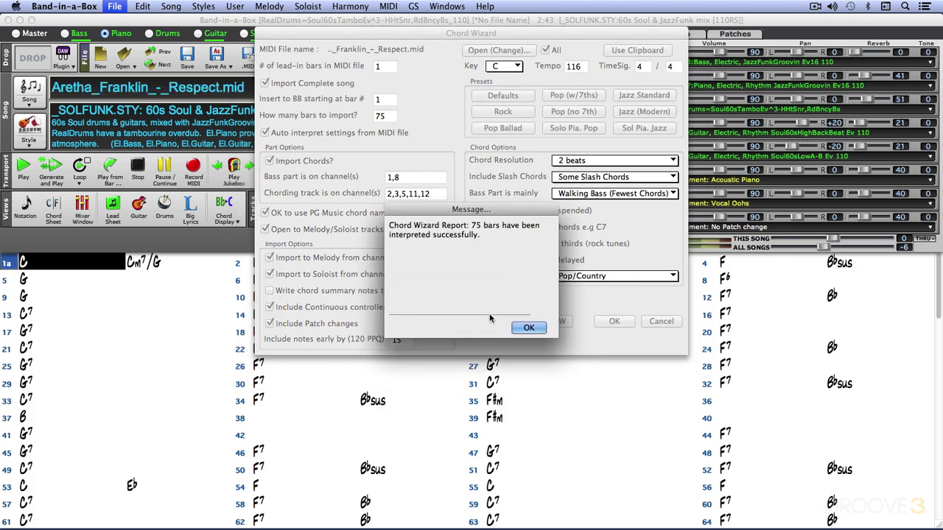
pyautogui.click(529, 328)
pyautogui.click(615, 325)
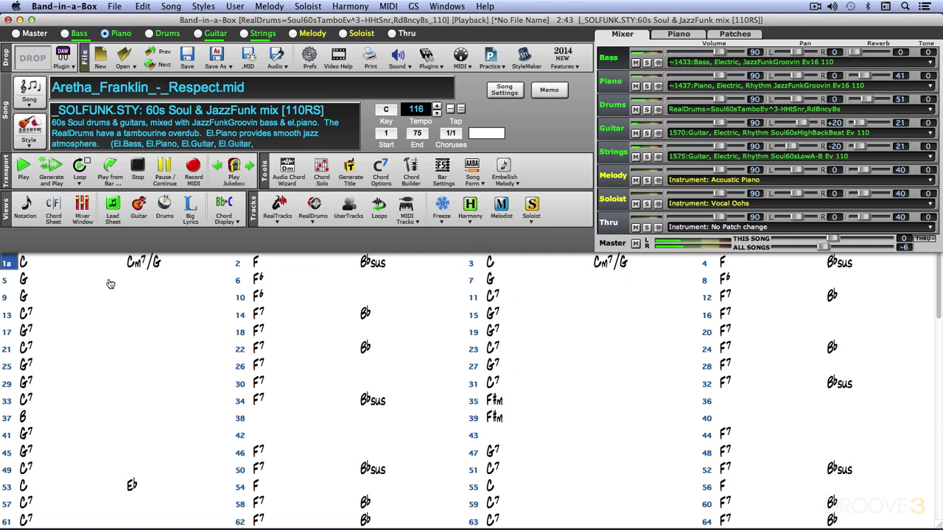
# Stop playback and change the song's style to _JFNKPOP, JazzFunkPoppyRhythmSectn [110RS], from the Funk category, ending its test playback.
pyautogui.press('Escape')
pyautogui.click(45, 279)
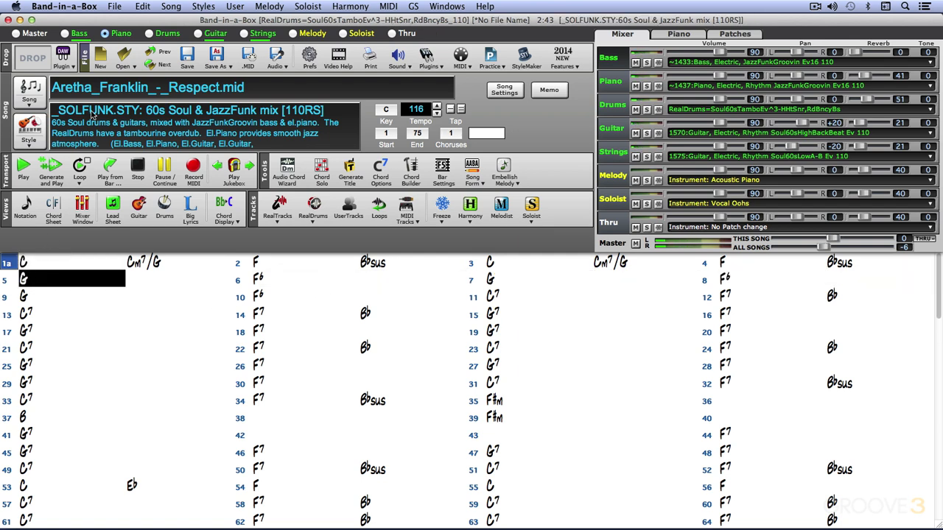
pyautogui.click(31, 140)
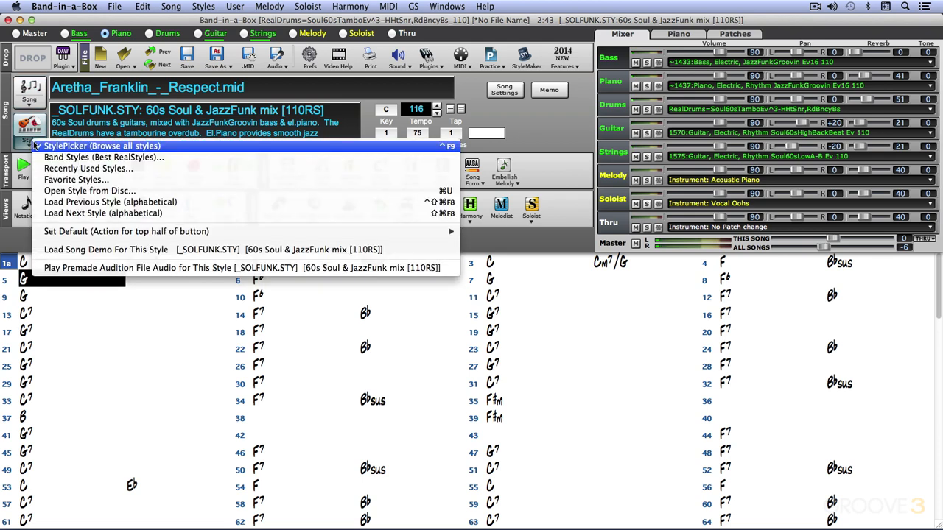
pyautogui.click(72, 145)
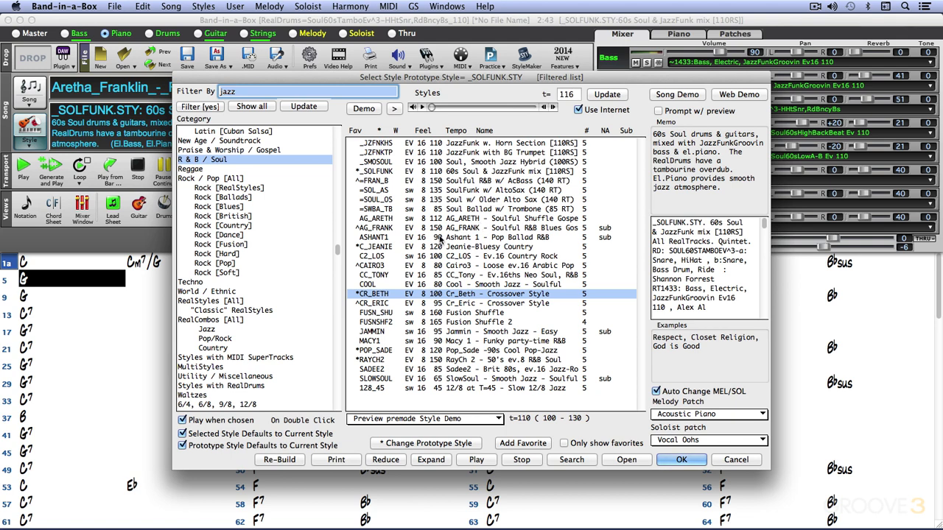
pyautogui.scroll(10, 241, 229)
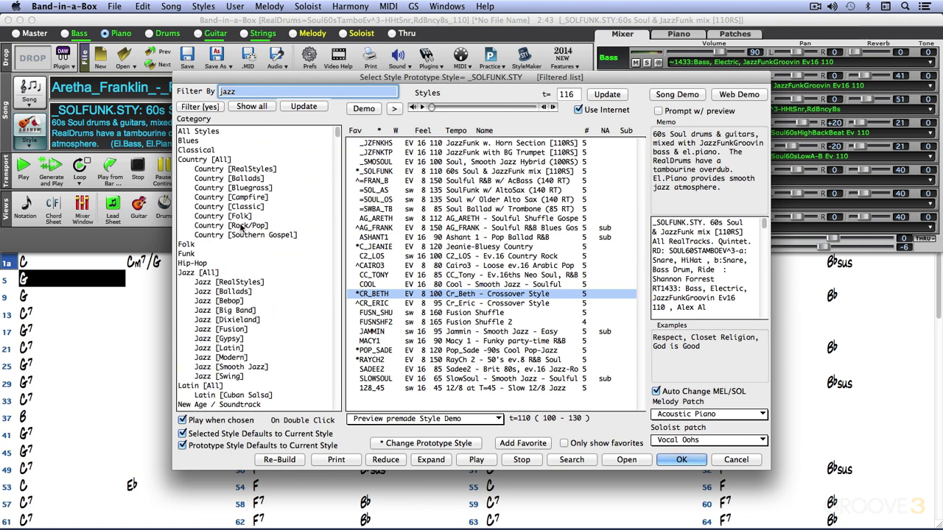
pyautogui.click(200, 255)
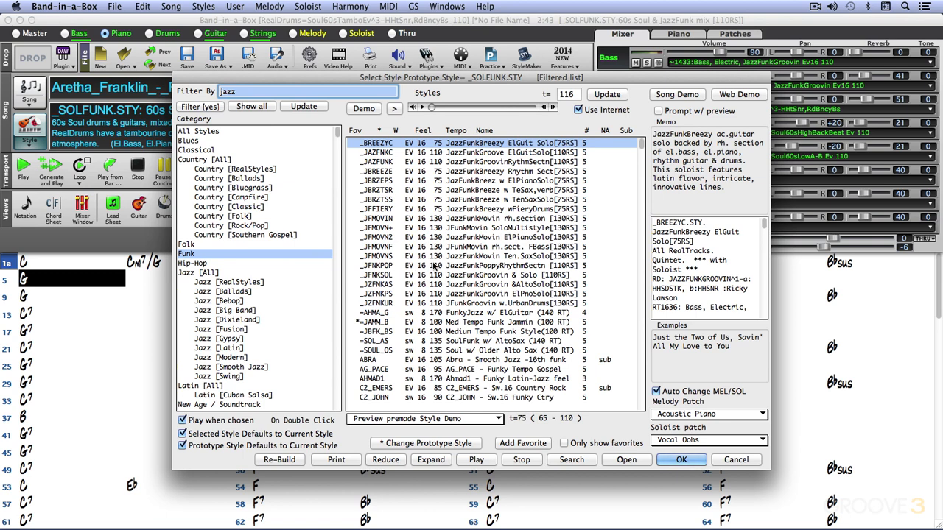
pyautogui.click(434, 266)
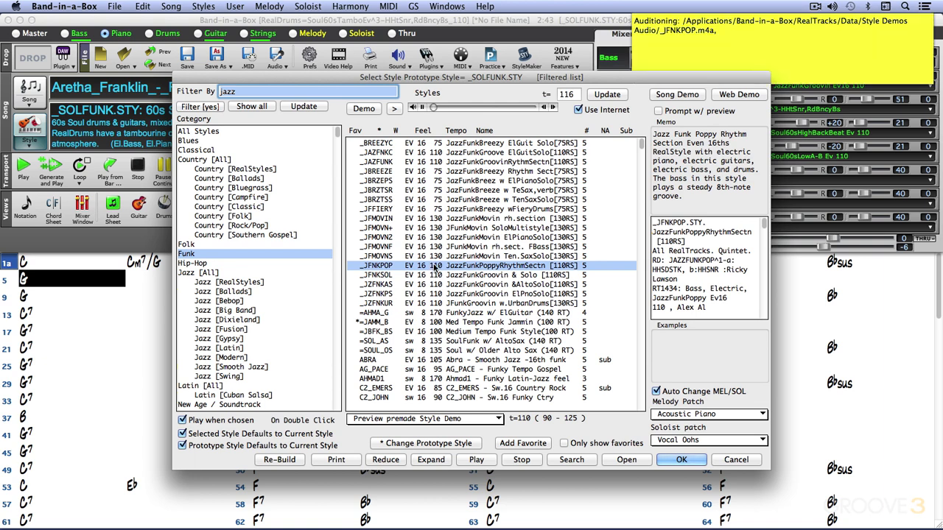
pyautogui.click(682, 458)
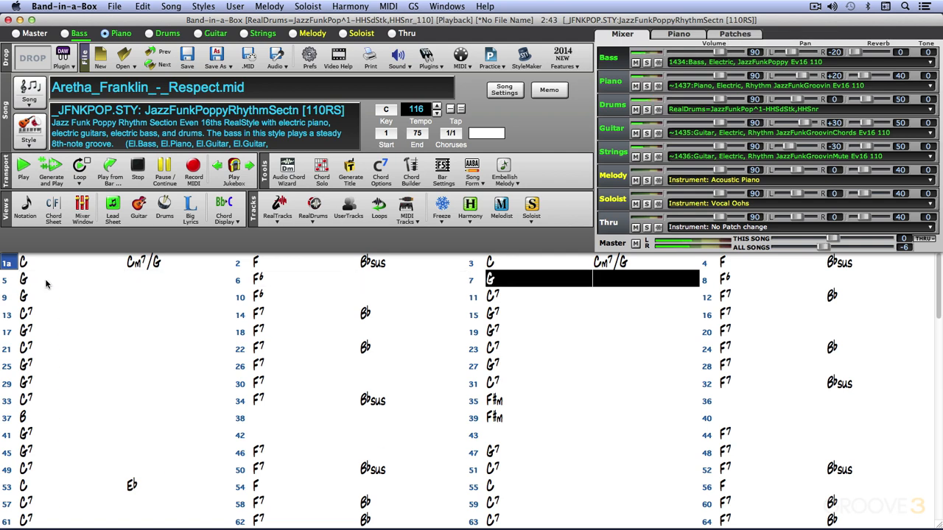
pyautogui.press('Escape')
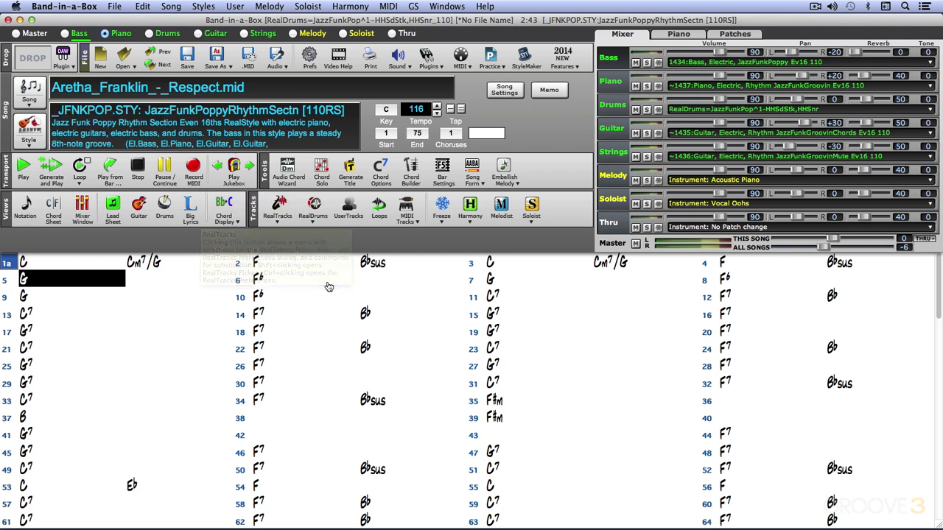
# Start the Audio Chord Wizard without saving the current song and load 02 Holiday.mp3 from the Desktop.
pyautogui.click(450, 6)
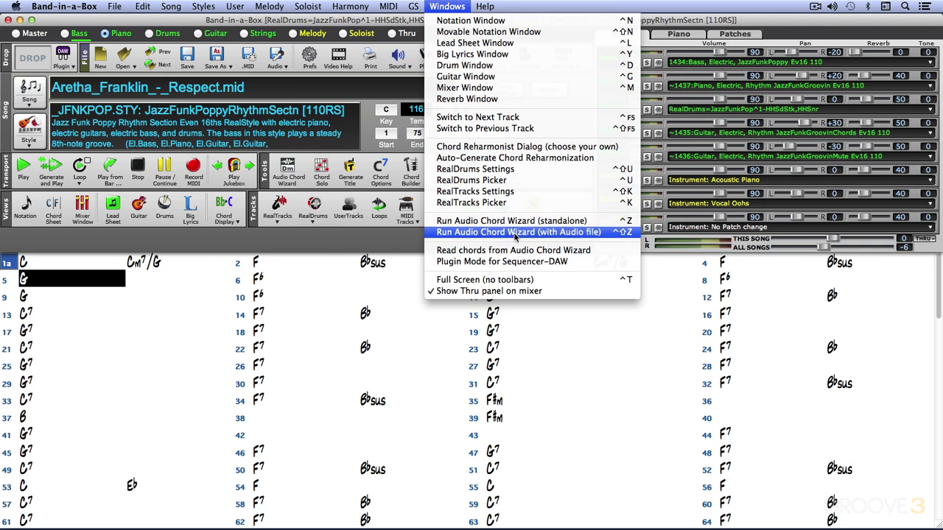
pyautogui.click(365, 273)
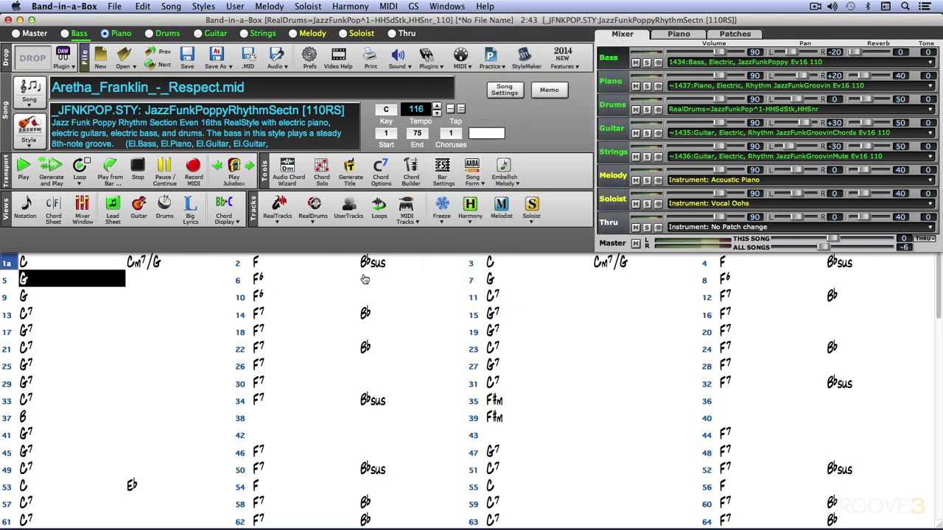
pyautogui.click(286, 163)
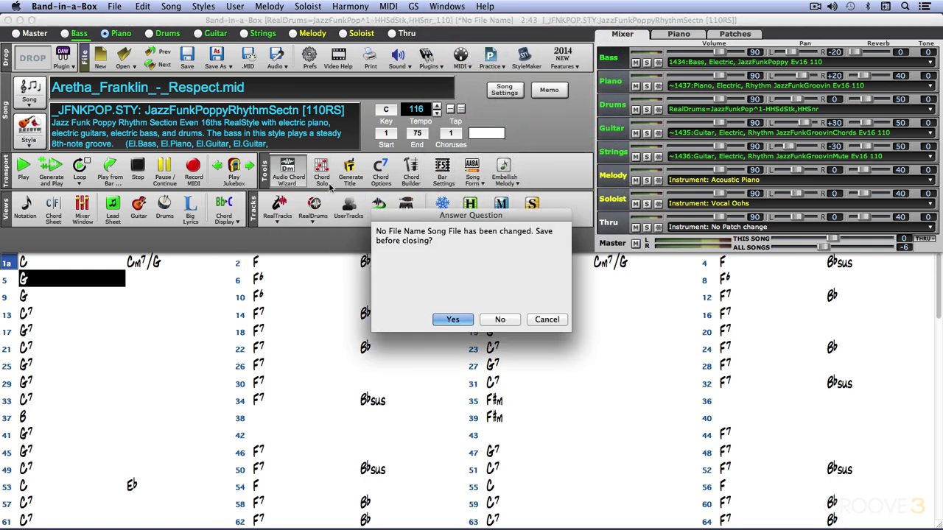
pyautogui.click(498, 320)
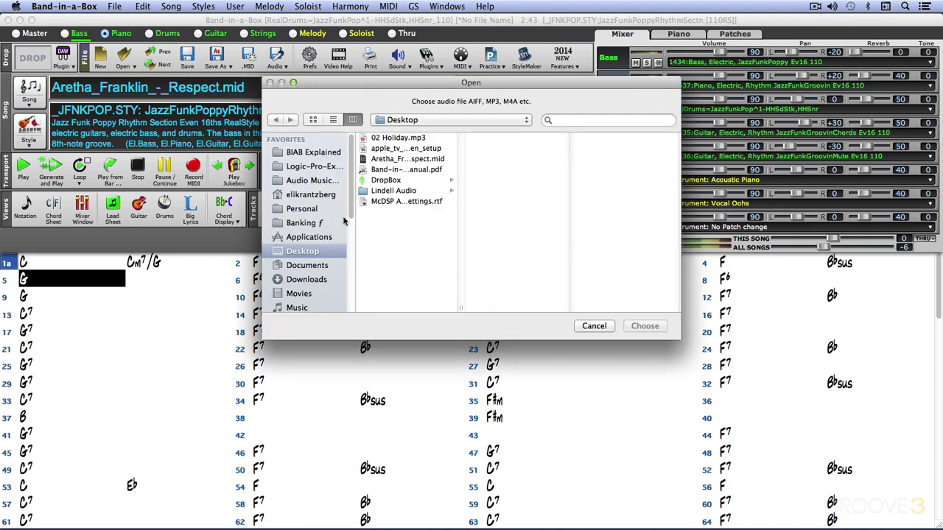
pyautogui.moveTo(460, 308); pyautogui.dragTo(552, 306)
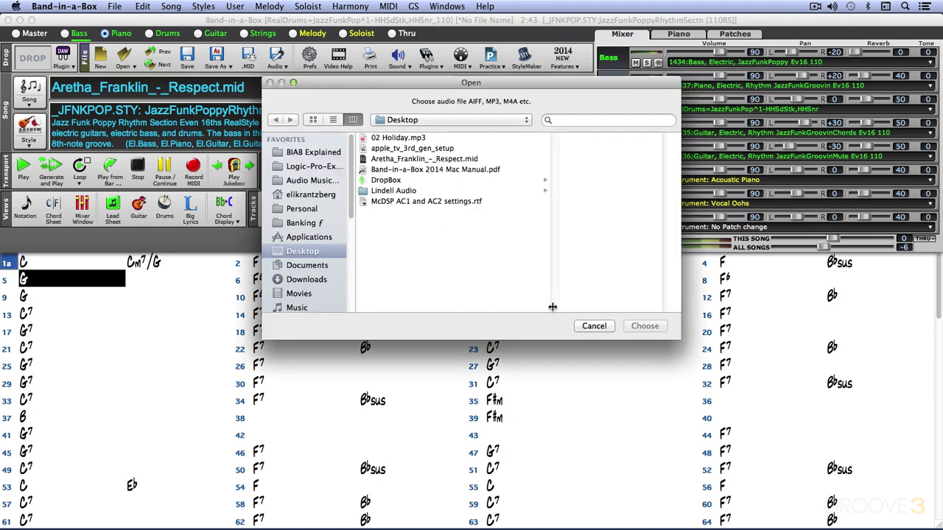
pyautogui.click(401, 138)
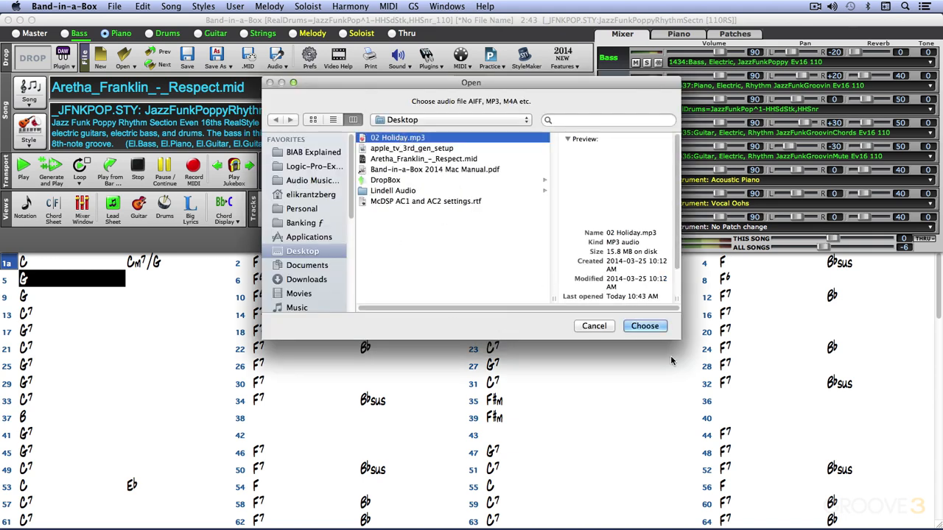
pyautogui.click(648, 326)
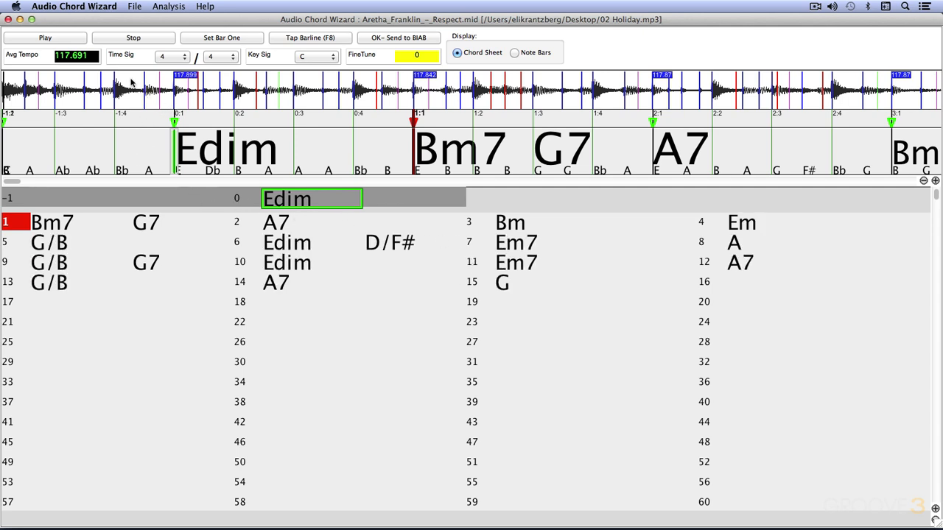
# Play the opening bars of the audio to check the detected chords, and stop playback at the beginning.
pyautogui.click(45, 38)
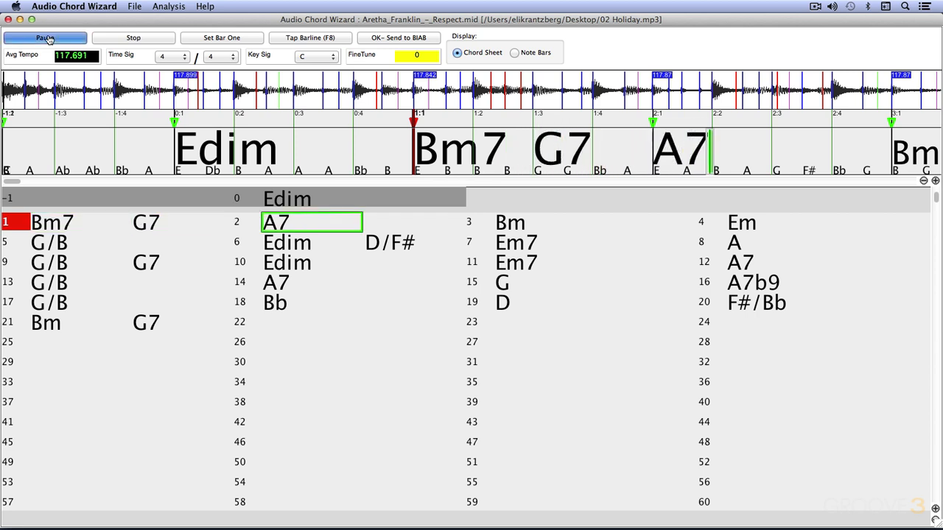
pyautogui.click(45, 39)
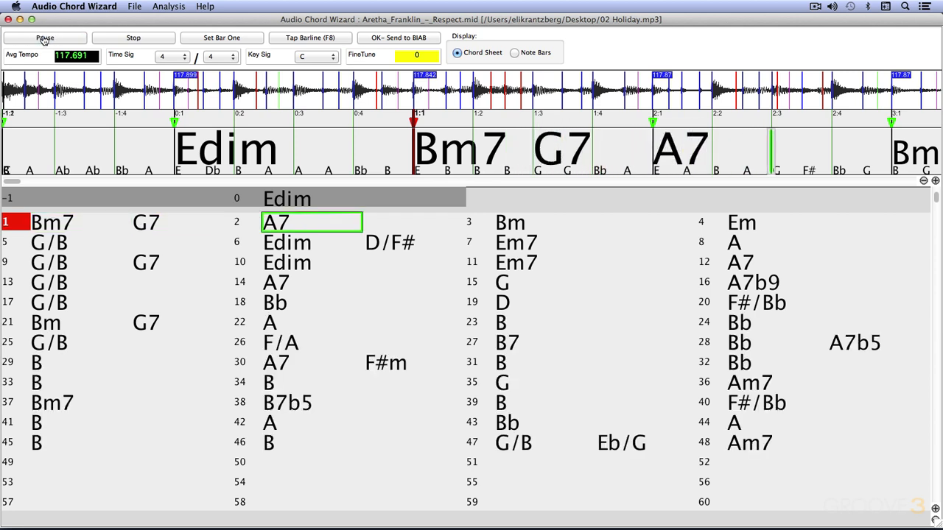
pyautogui.click(124, 41)
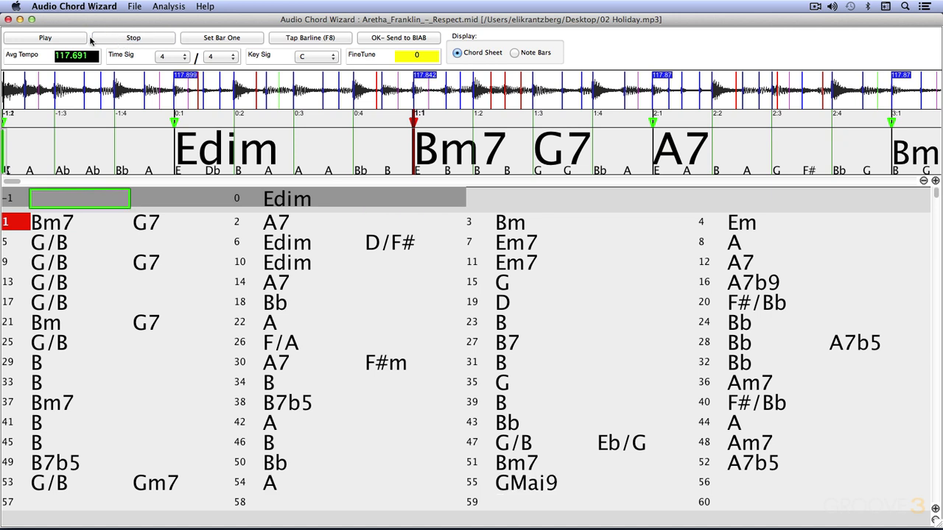
# Listen to the intro and set bar one at beat 3 of bar -1 in the waveform timeline.
pyautogui.click(68, 40)
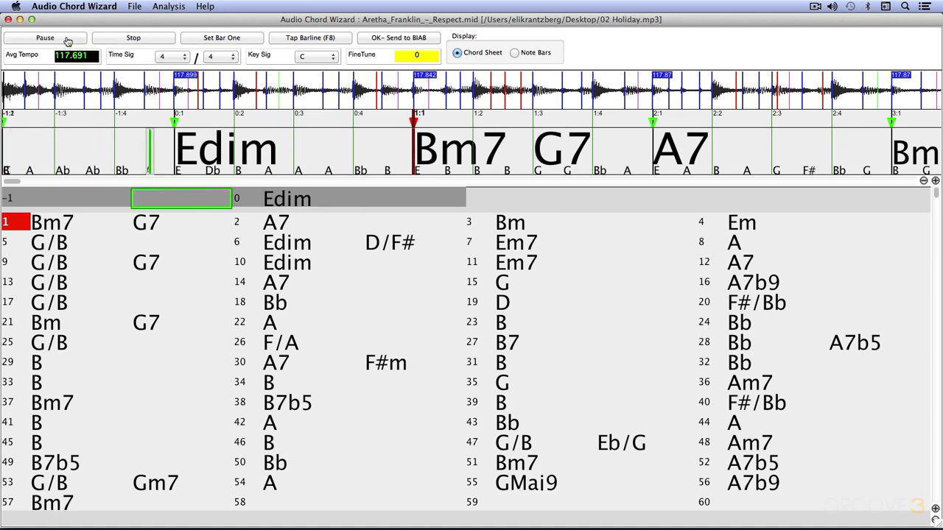
pyautogui.click(54, 140)
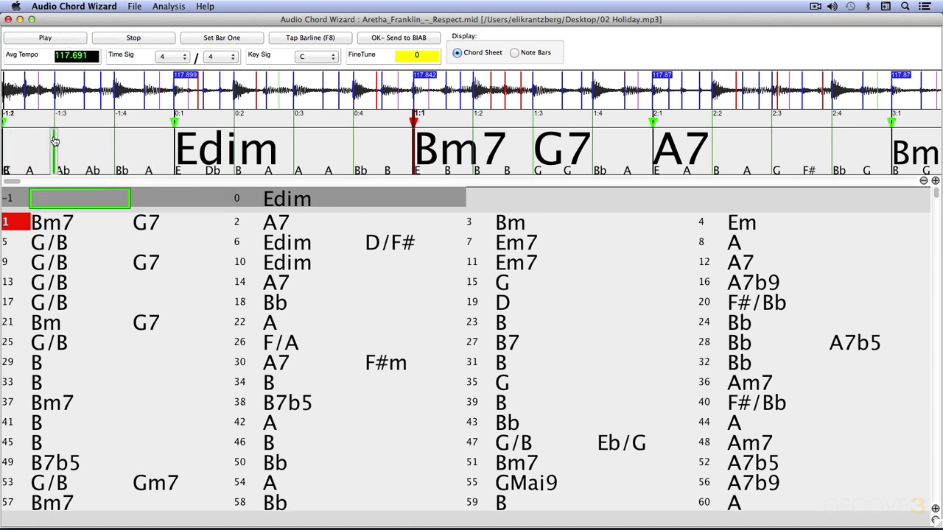
pyautogui.click(248, 39)
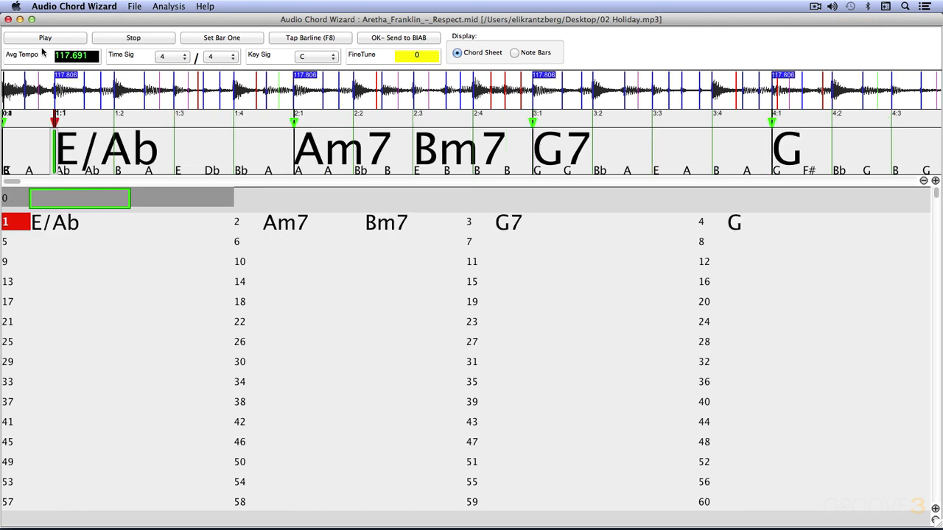
# Play the audio against the reset bar lines, and check the Note Bars display before returning to the Chord Sheet display.
pyautogui.click(59, 41)
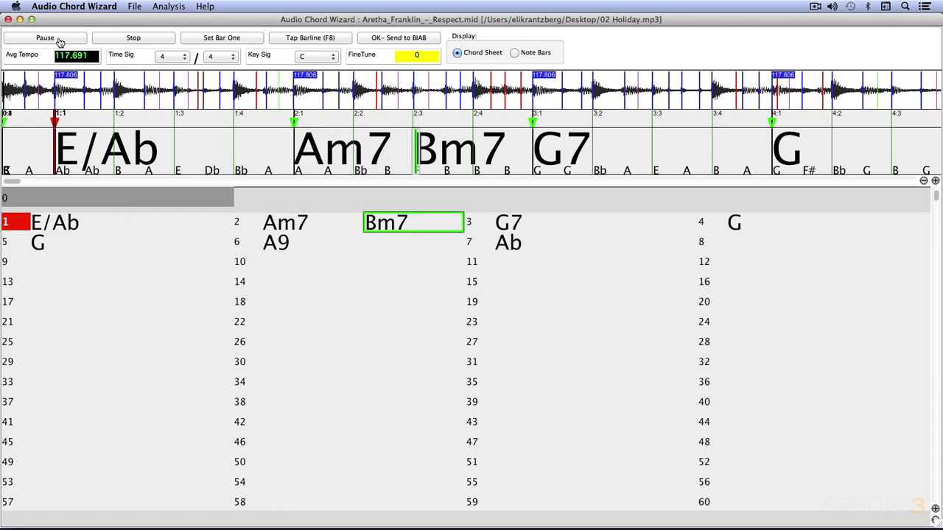
pyautogui.click(59, 40)
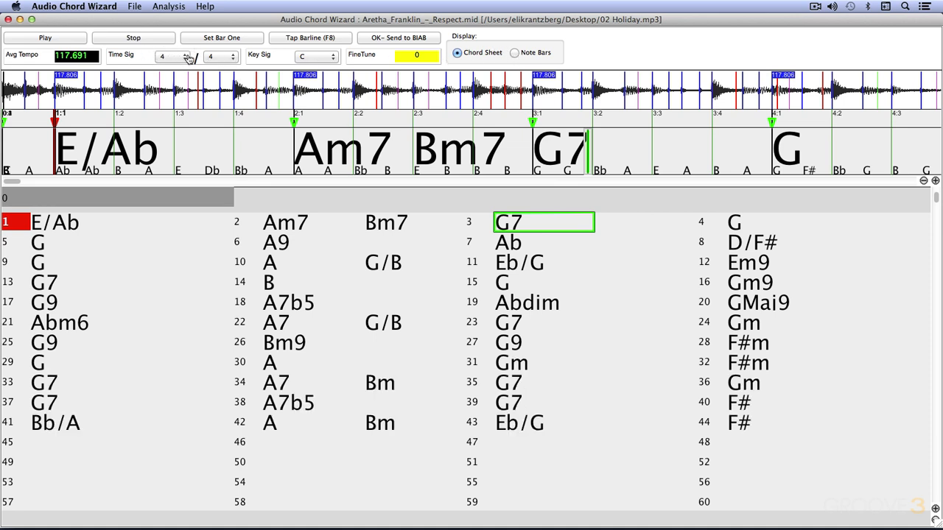
pyautogui.click(515, 52)
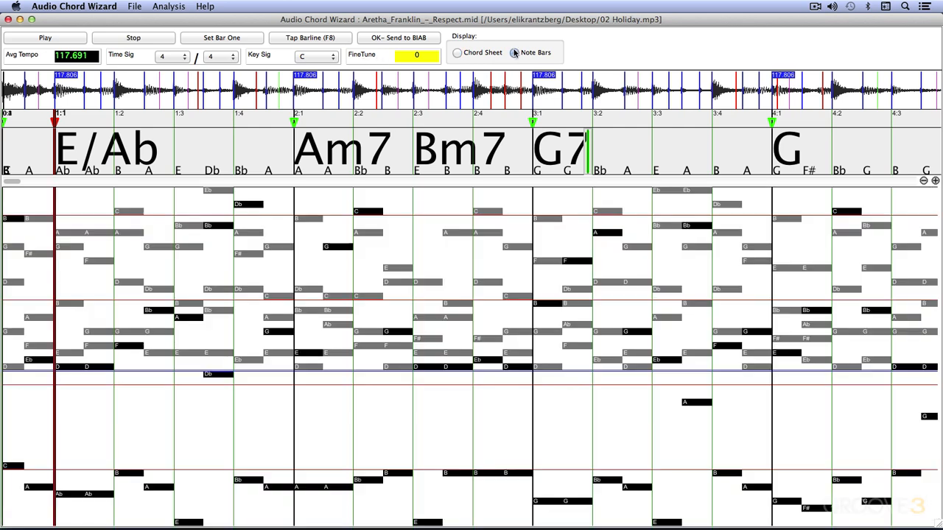
pyautogui.click(457, 53)
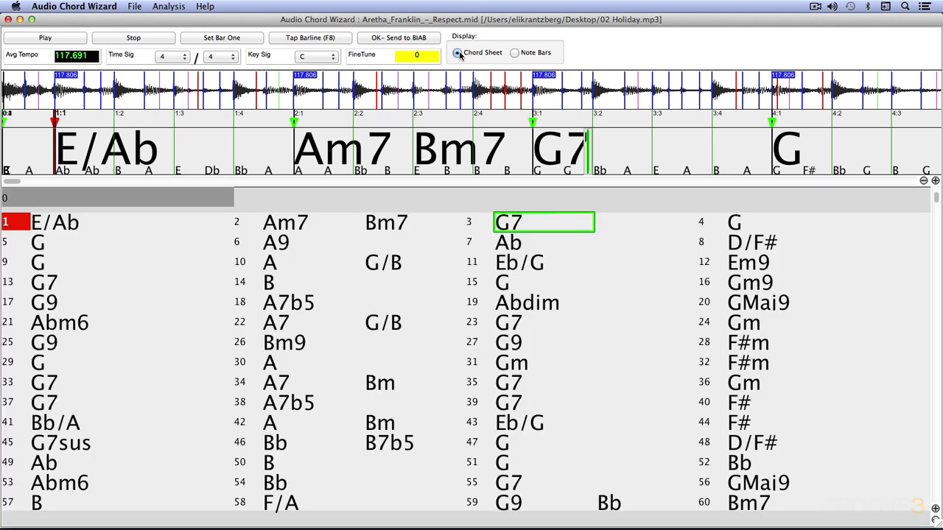
# Send the detected chords to Band-in-a-Box and confirm reading them into the chord sheet.
pyautogui.click(393, 39)
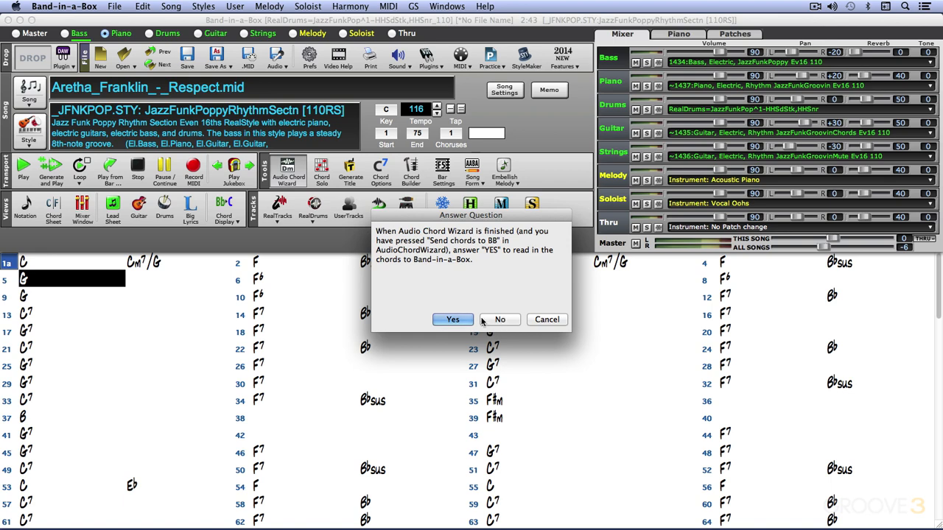
pyautogui.click(452, 320)
pyautogui.click(451, 320)
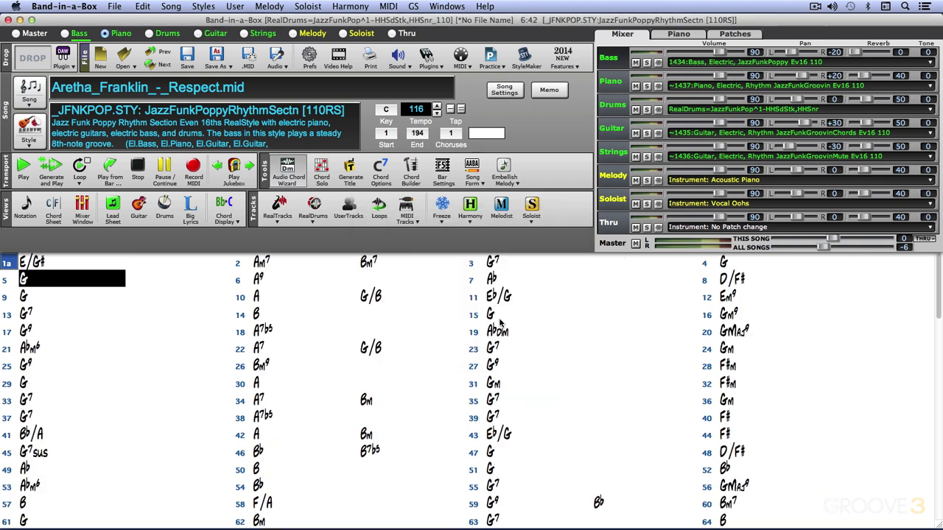